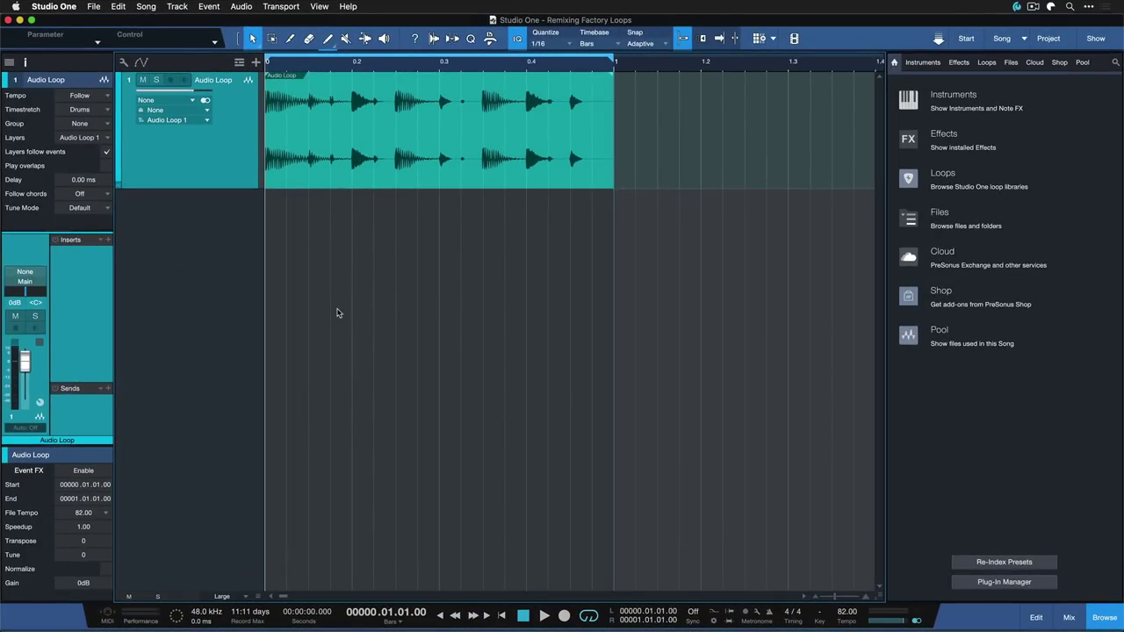
Play back the 82 BPM drum loop
key(space)
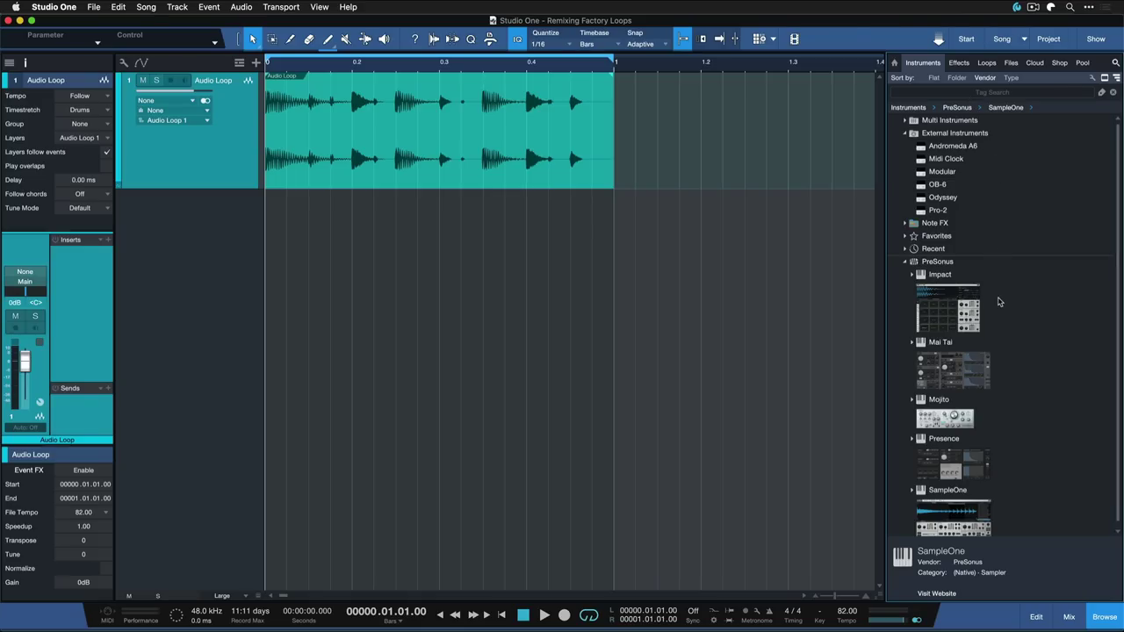
Add Impact as a new instrument track and load its 00_Empty Kit preset
double_click(996, 311)
double_click(995, 322)
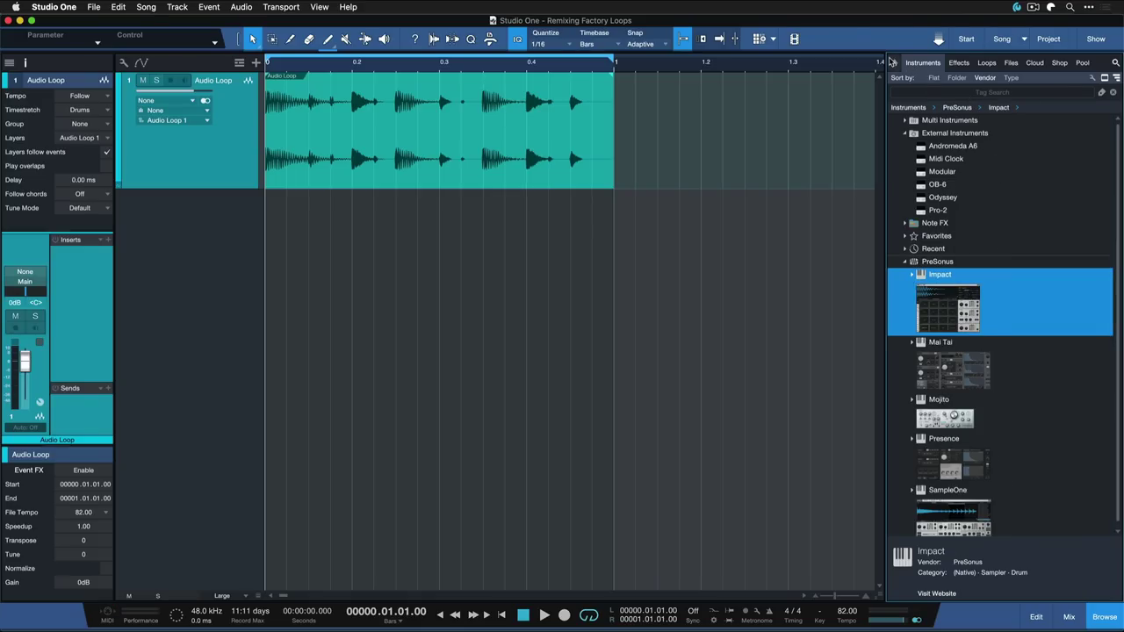
double_click(996, 293)
double_click(993, 303)
drag(992, 303, 485, 281)
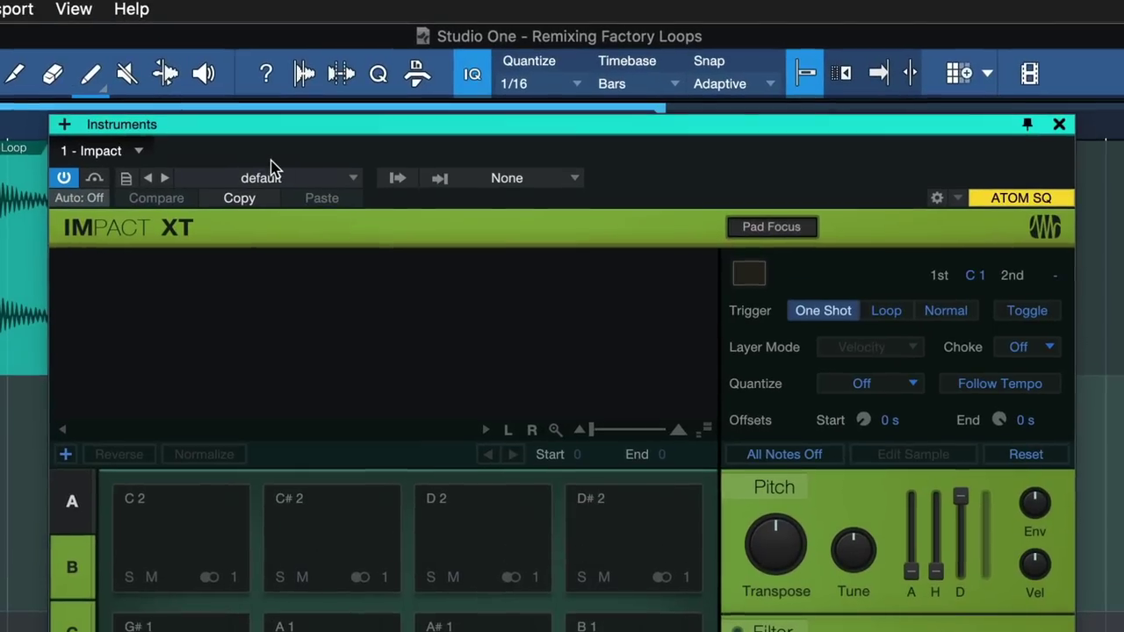
click(420, 91)
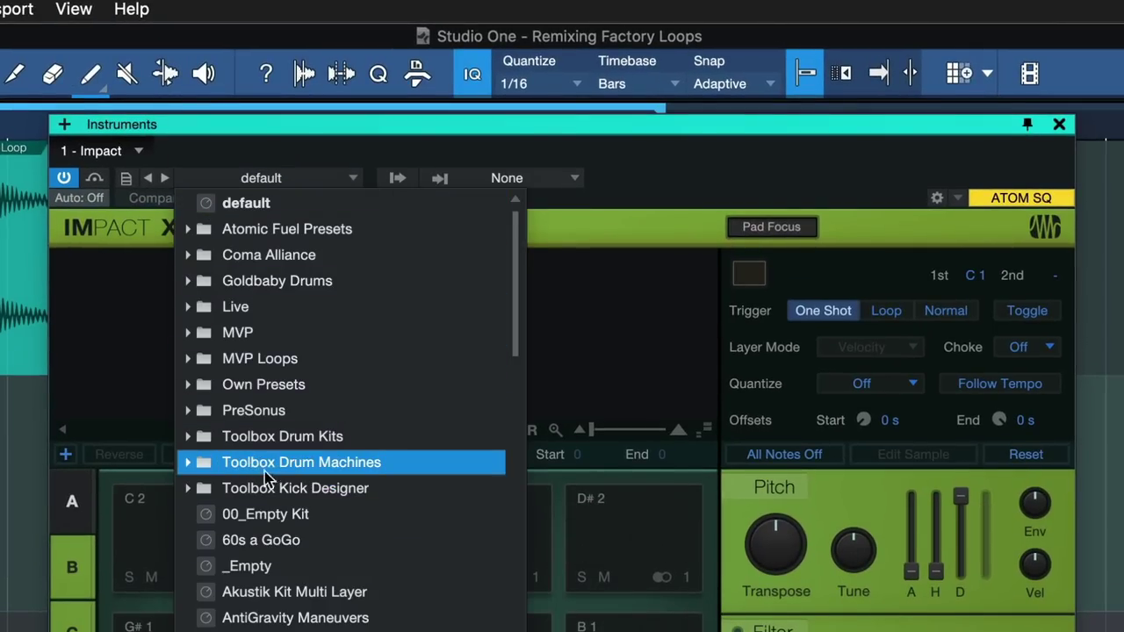
click(239, 516)
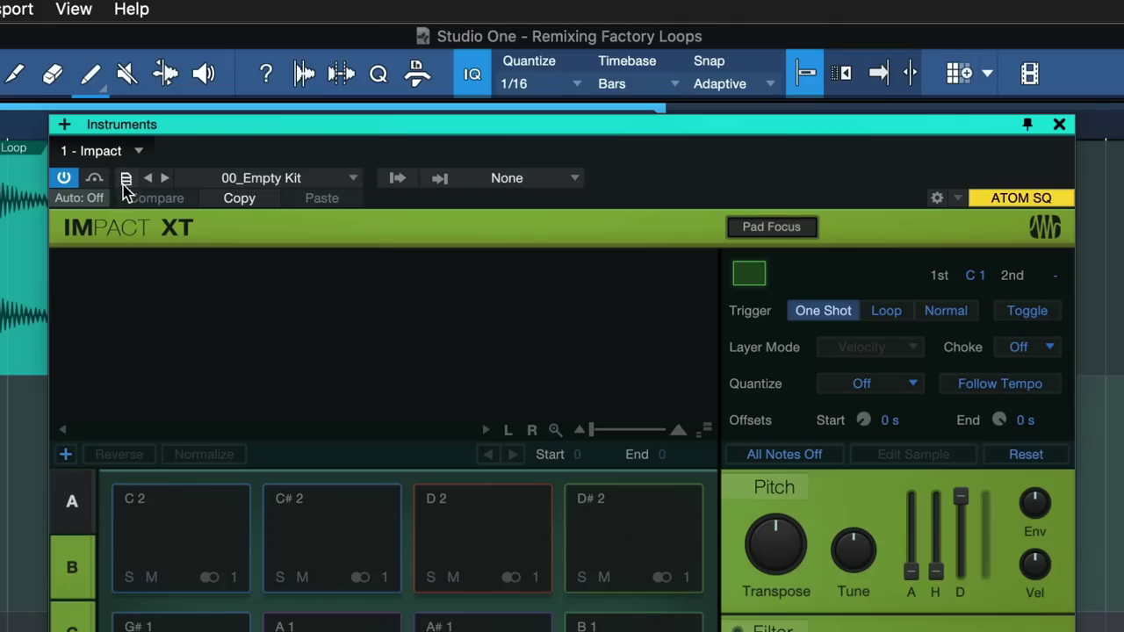
click(126, 180)
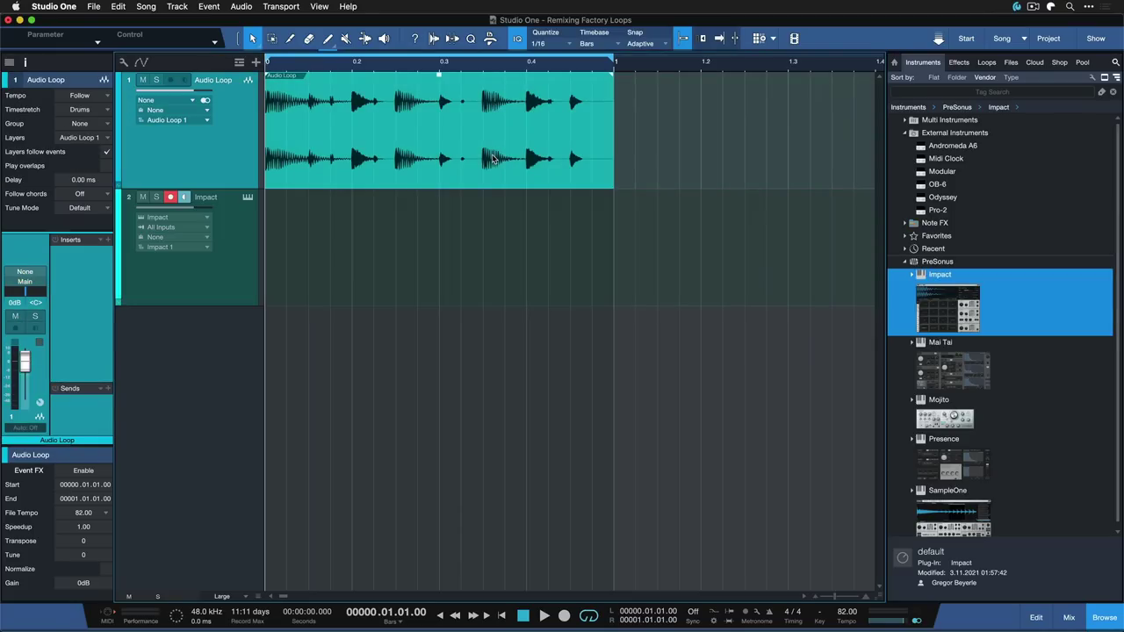
Open Impact XT and drop the whole Audio Loop onto pad C1 as one sample
key(space)
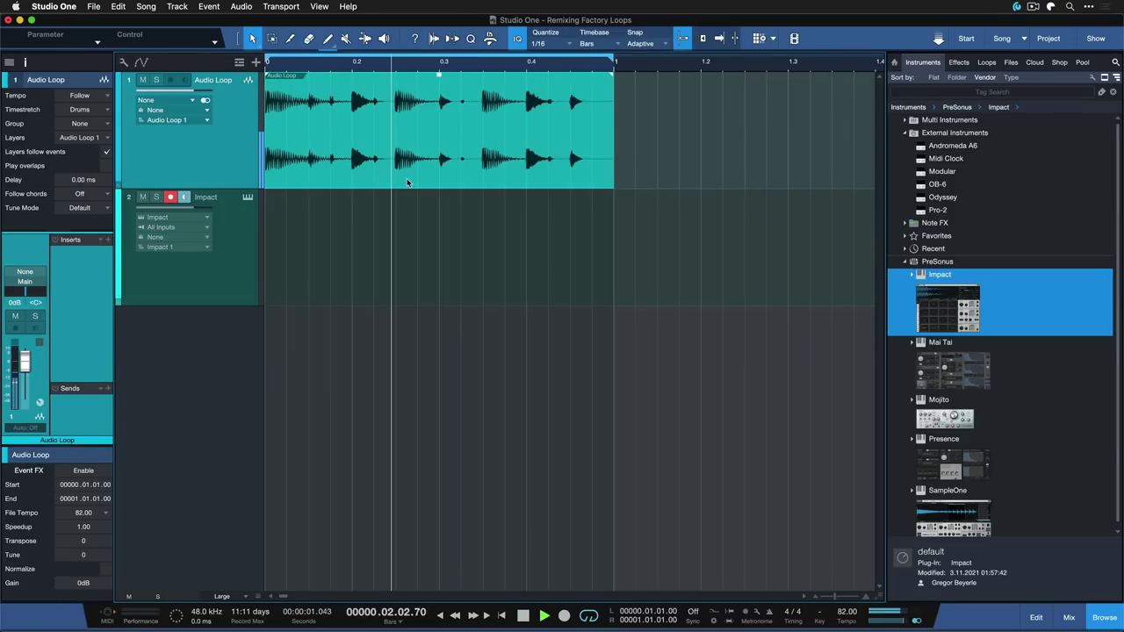
key(space)
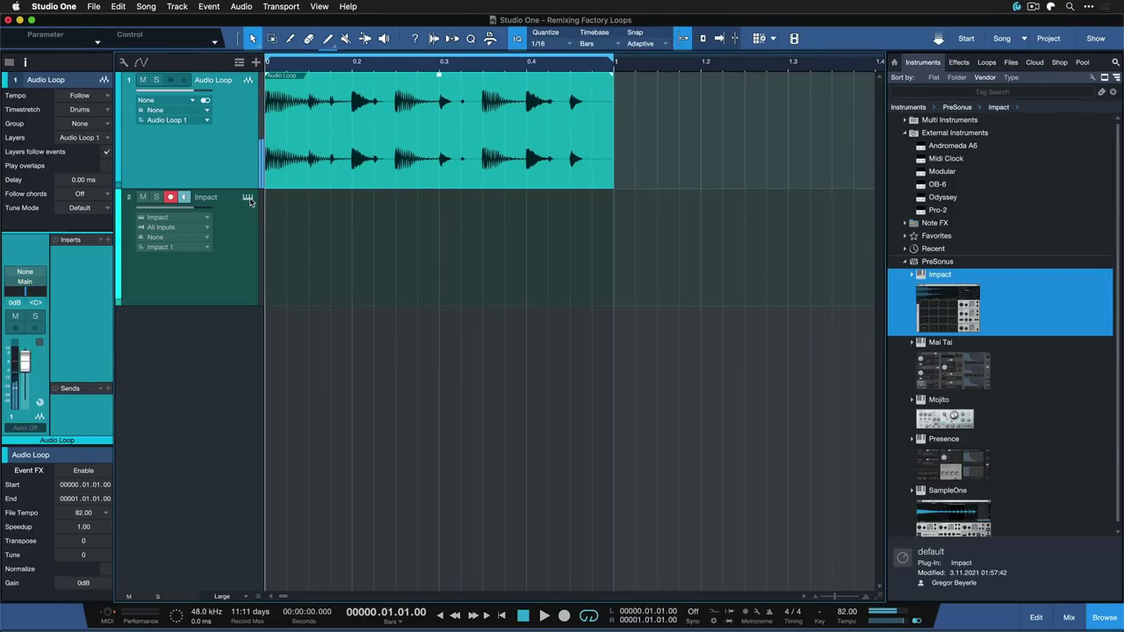
click(248, 197)
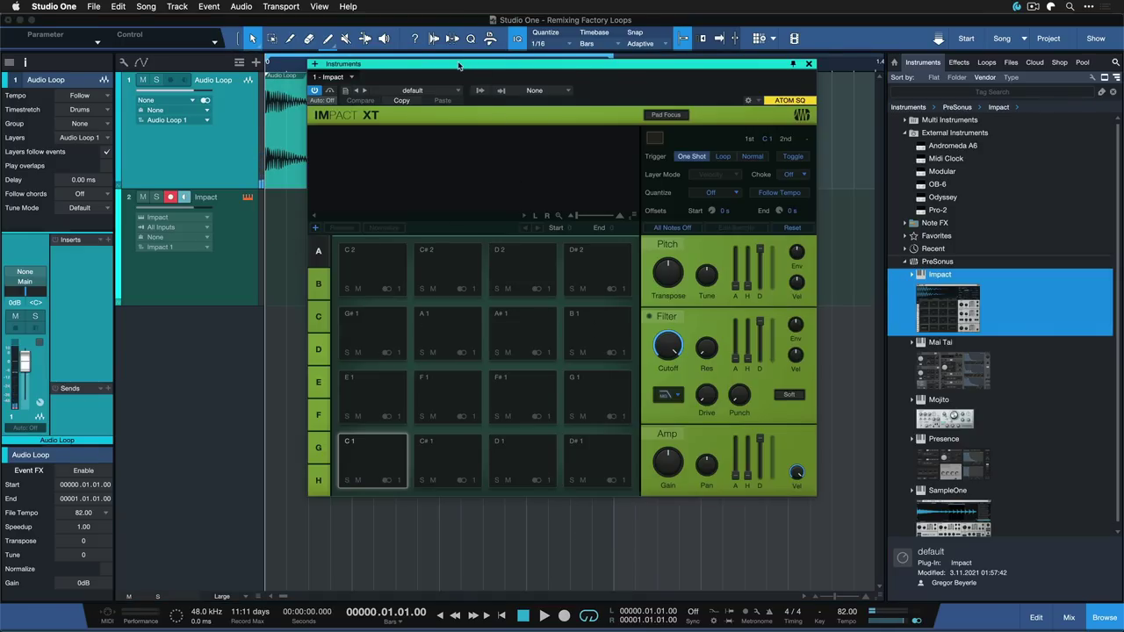
drag(458, 66, 594, 66)
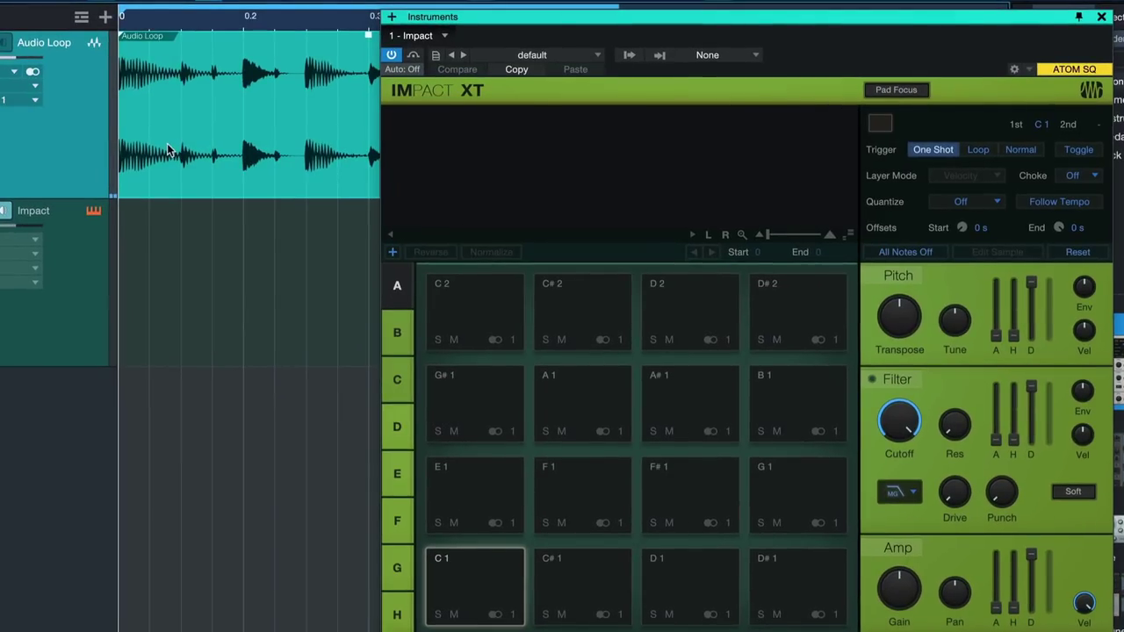
drag(169, 151, 503, 595)
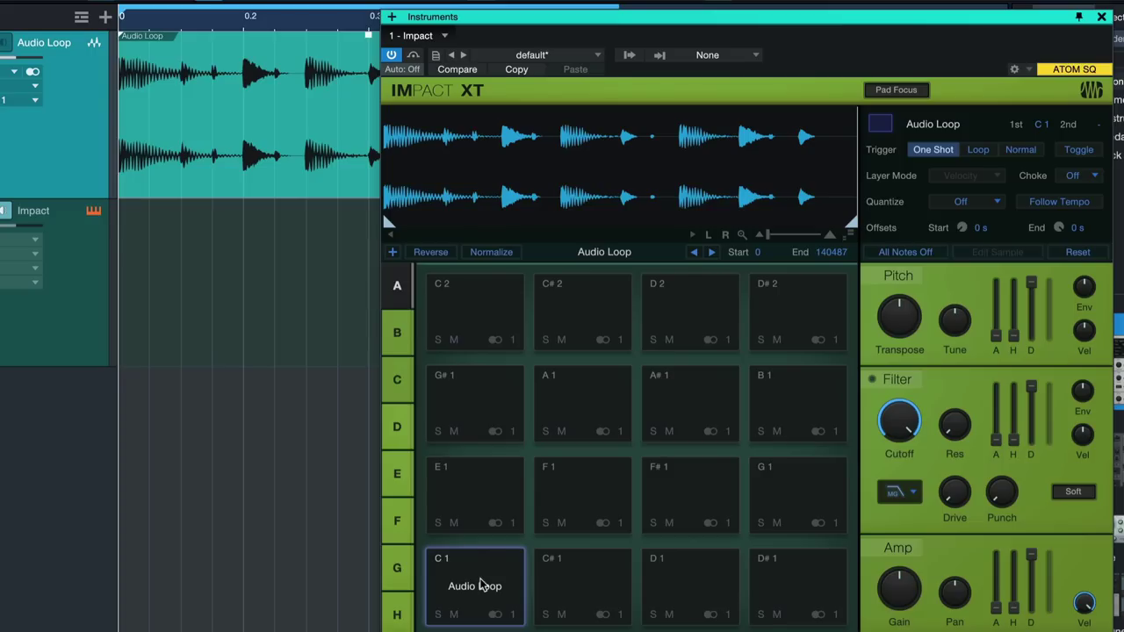
click(265, 162)
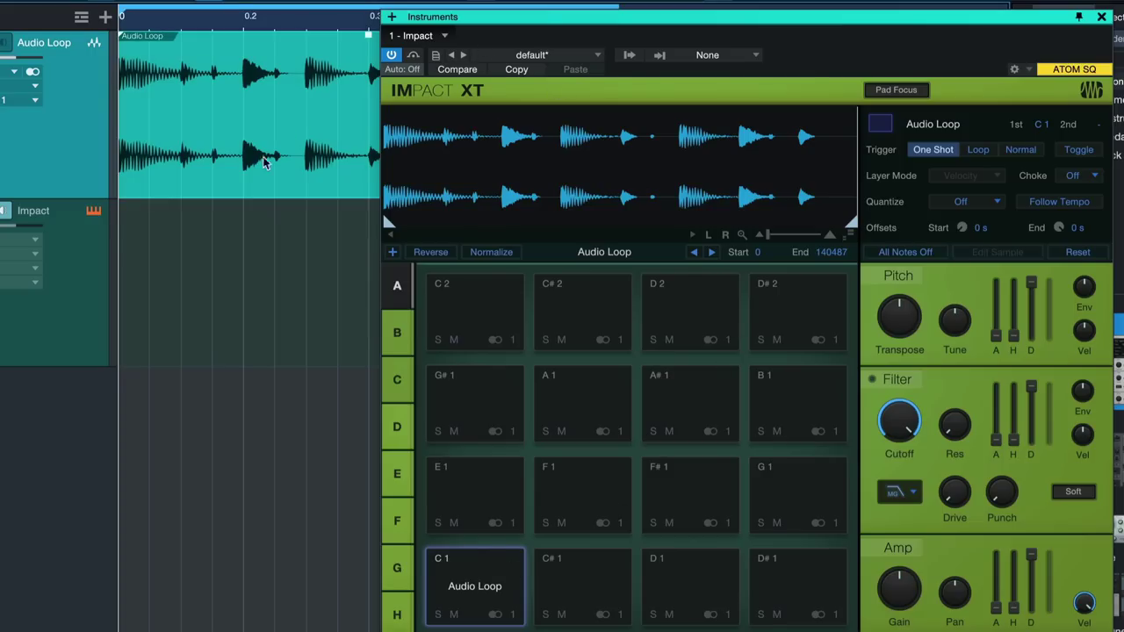
Shift-drop the Audio Loop on pad C1 to slice it across ten pads, C1 to A1
drag(184, 156, 474, 584)
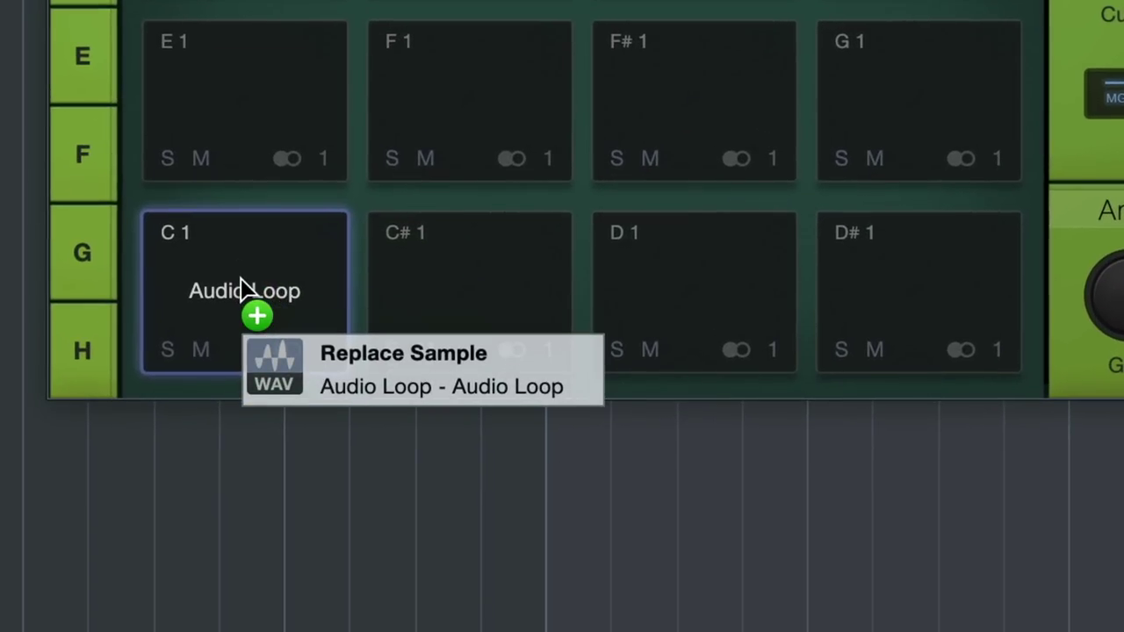
drag(245, 290, 245, 290)
key(shift)
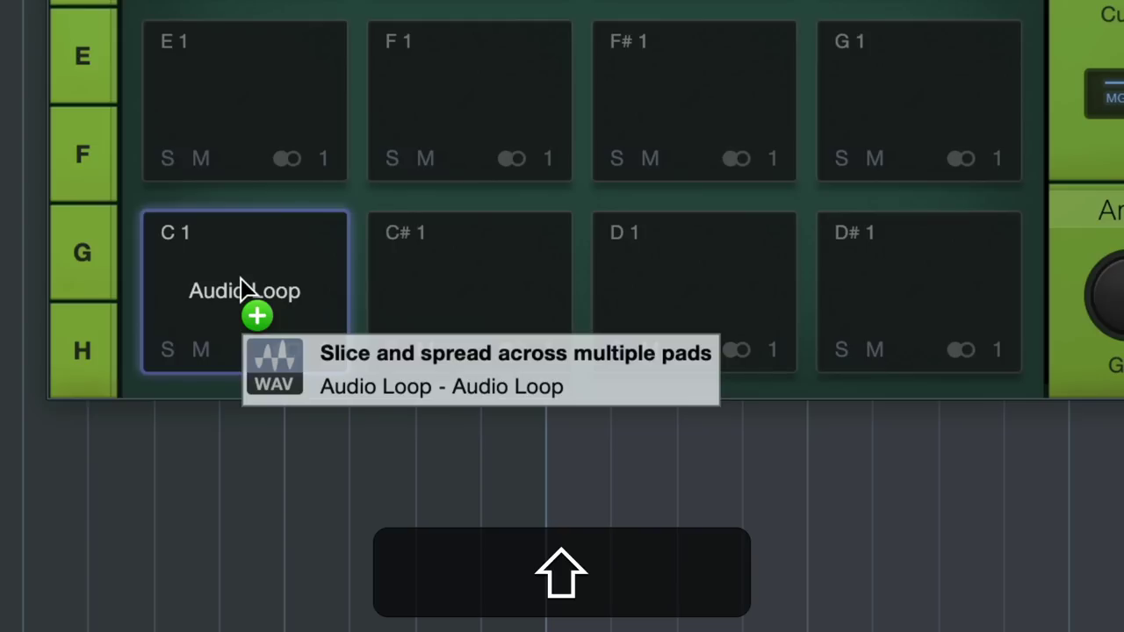
drag(241, 283, 242, 282)
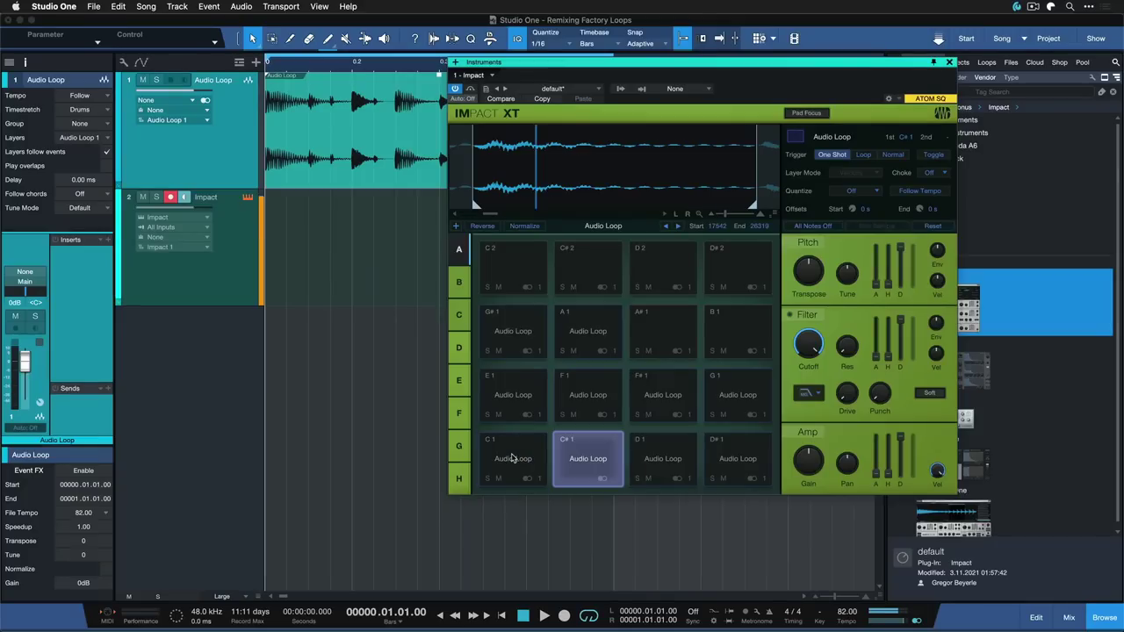
click(514, 458)
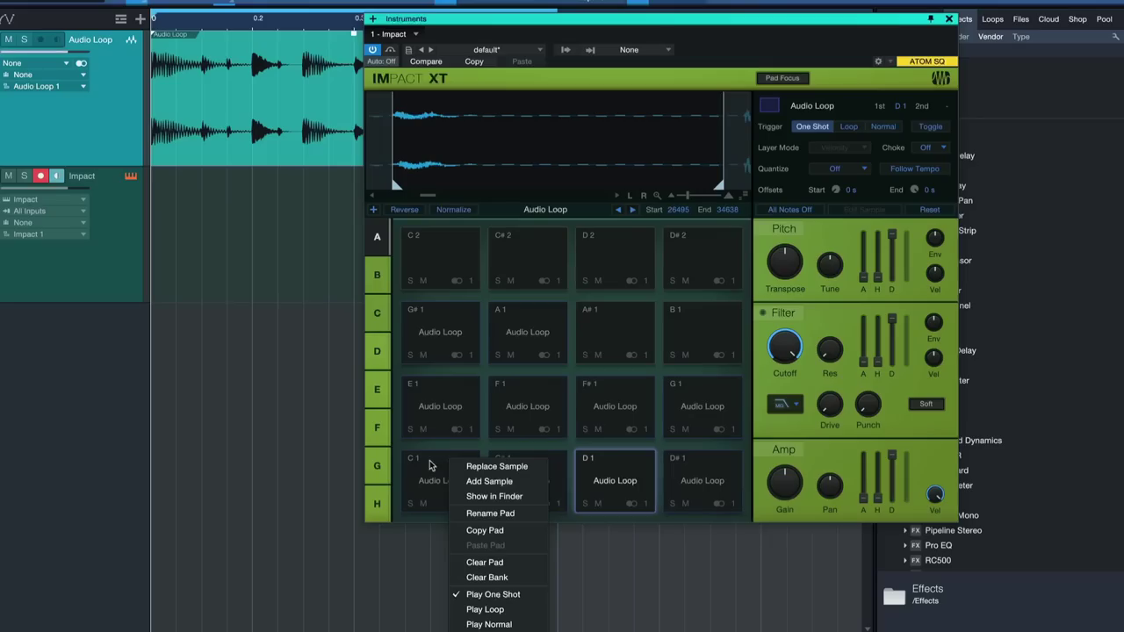
Clear the Impact XT pad bank and analyze the loop's transients with the Audio Bend tool
click(490, 577)
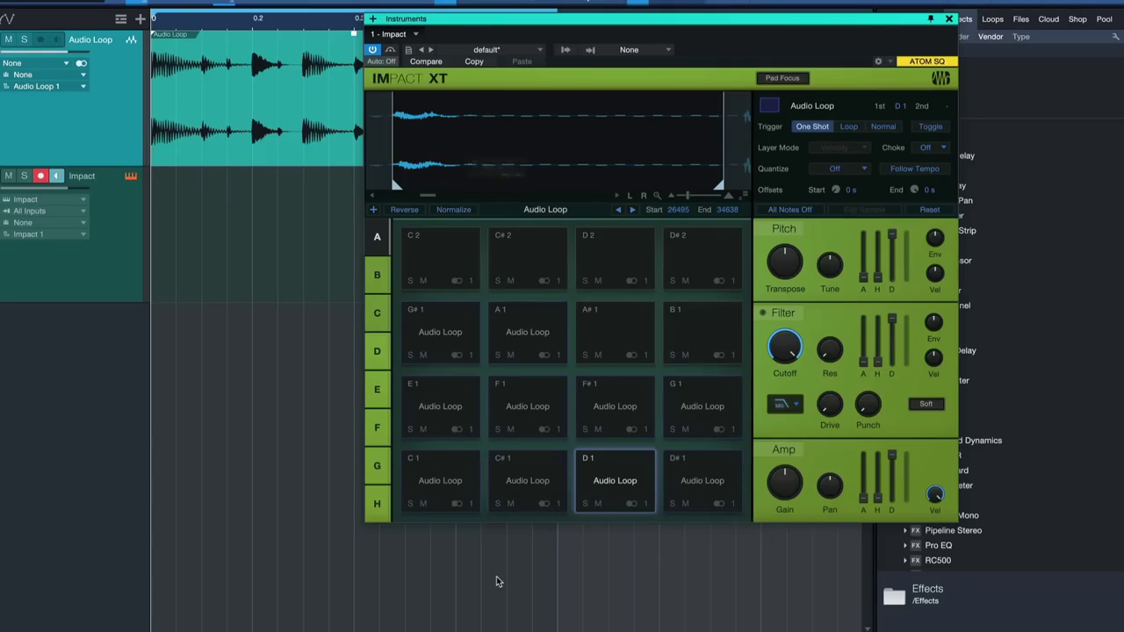
click(598, 200)
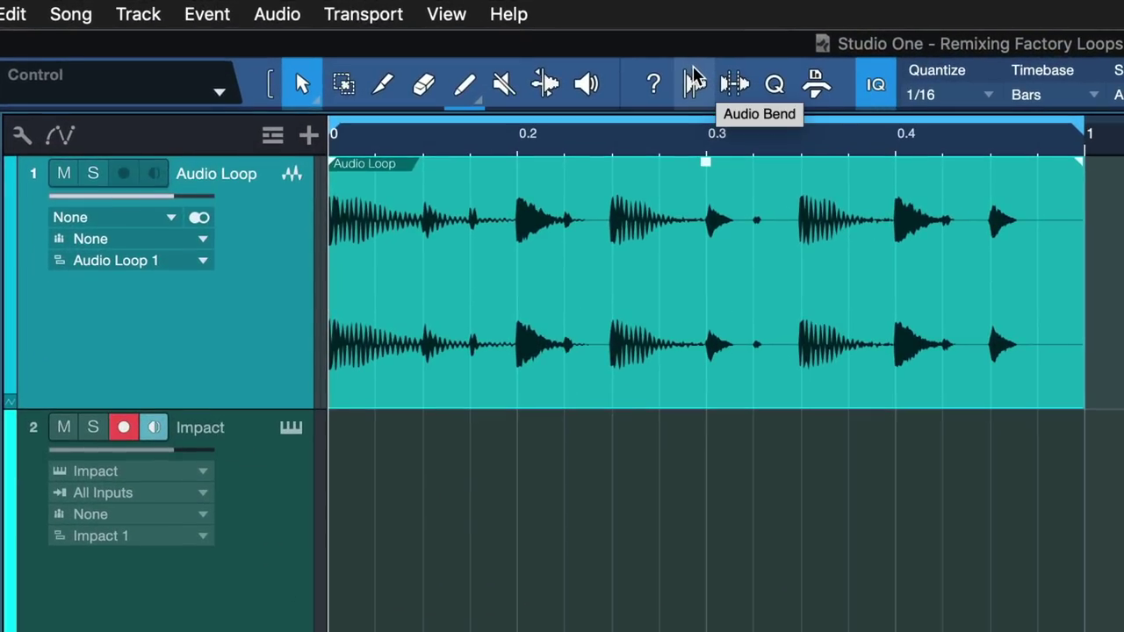
click(434, 37)
click(451, 156)
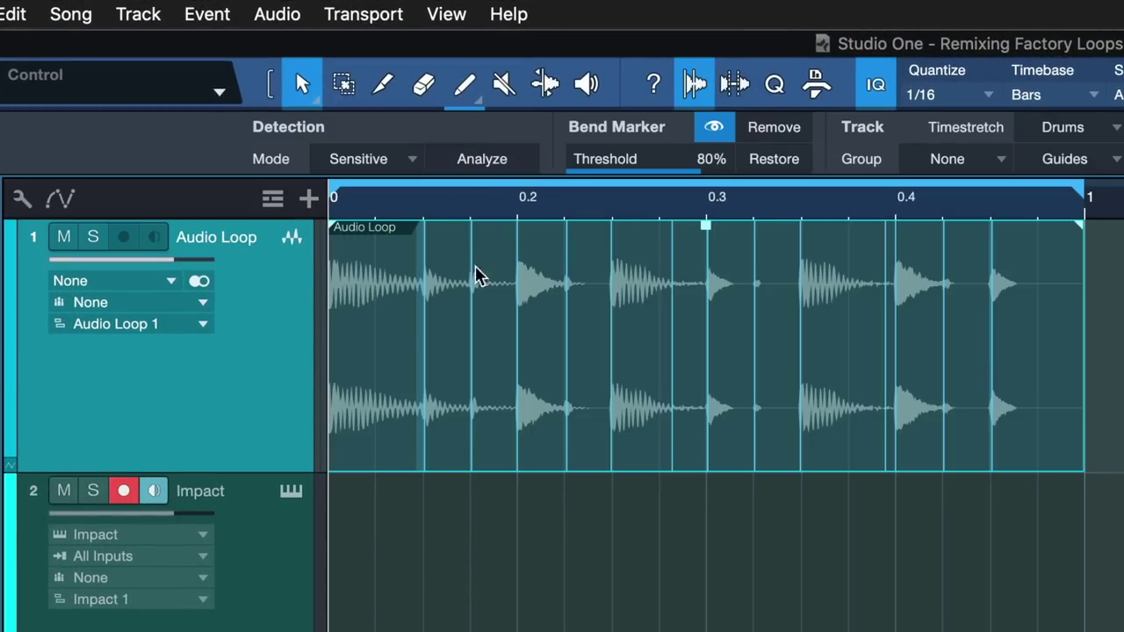
key(e)
Set bend marker detection to Standard mode with a 37% threshold
drag(654, 164, 588, 156)
click(360, 165)
click(367, 200)
click(401, 158)
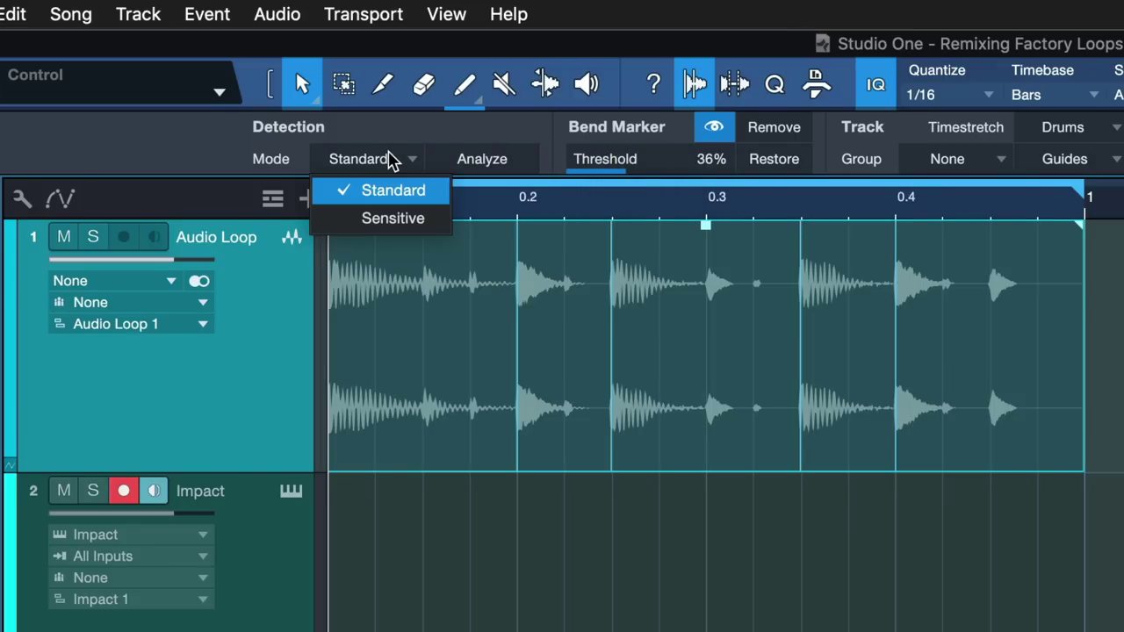
click(413, 156)
click(410, 158)
click(402, 199)
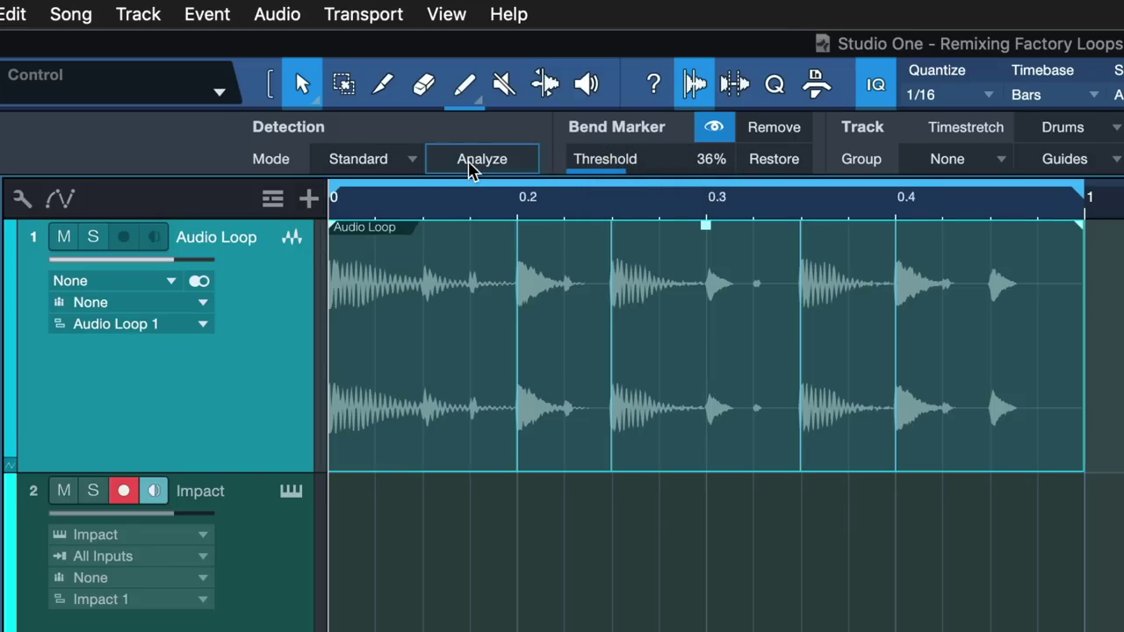
drag(676, 160, 474, 303)
click(607, 182)
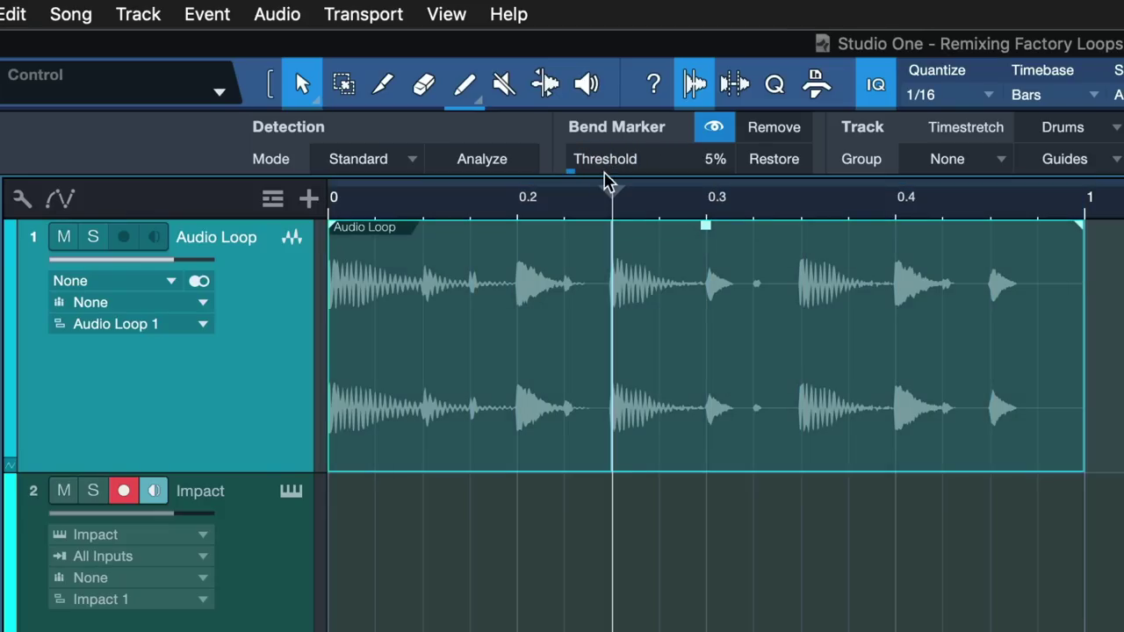
drag(604, 171, 603, 226)
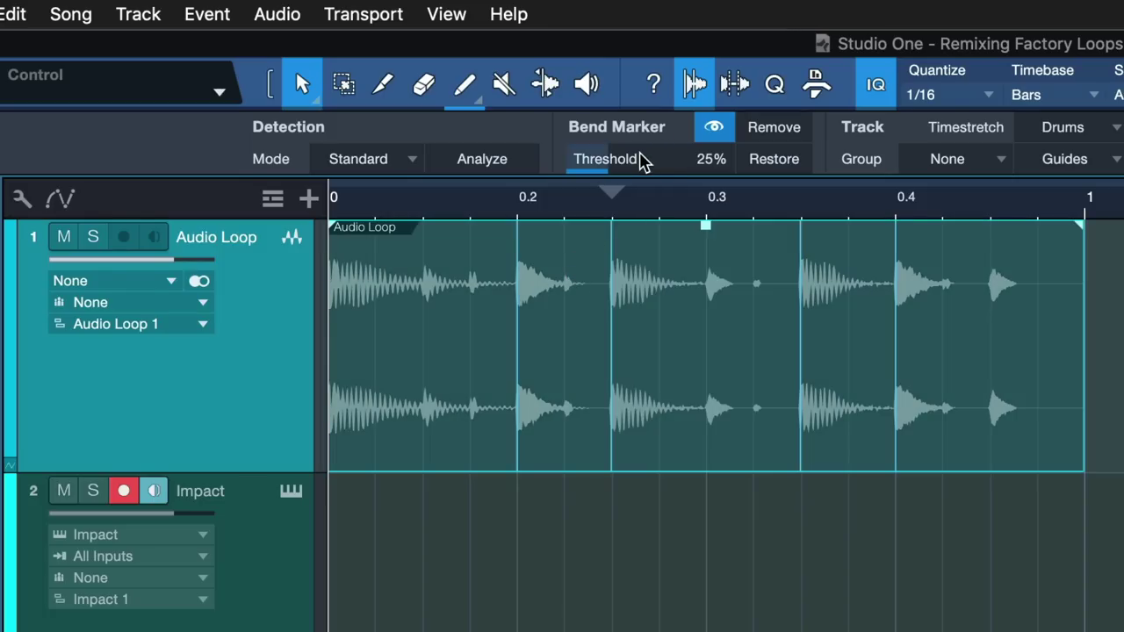
drag(642, 163, 660, 165)
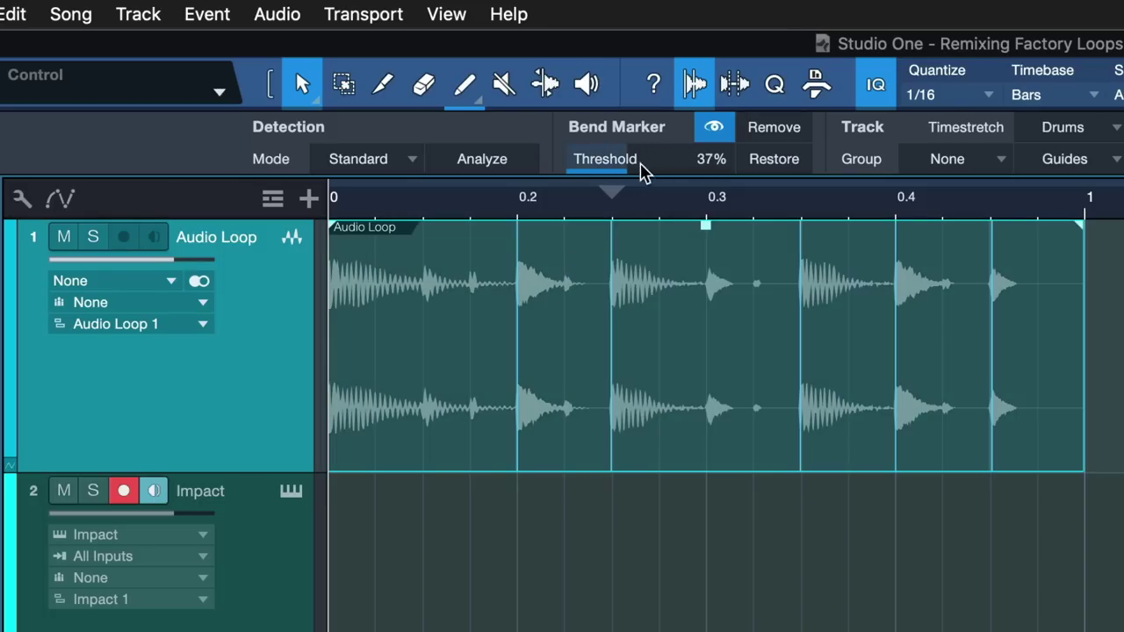
click(547, 79)
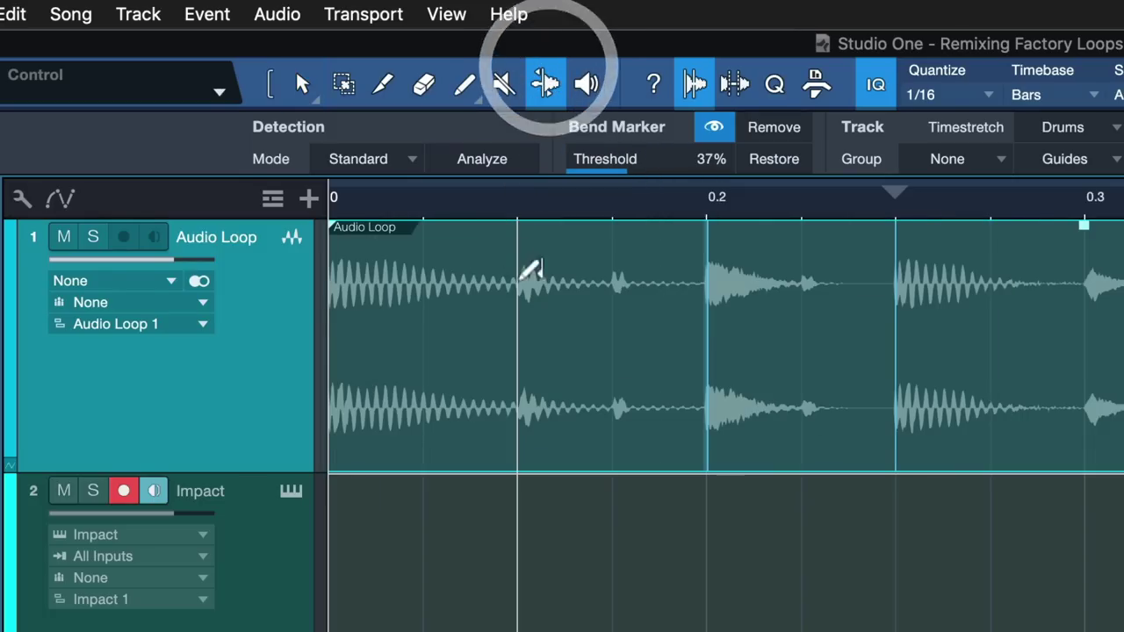
click(529, 263)
click(625, 259)
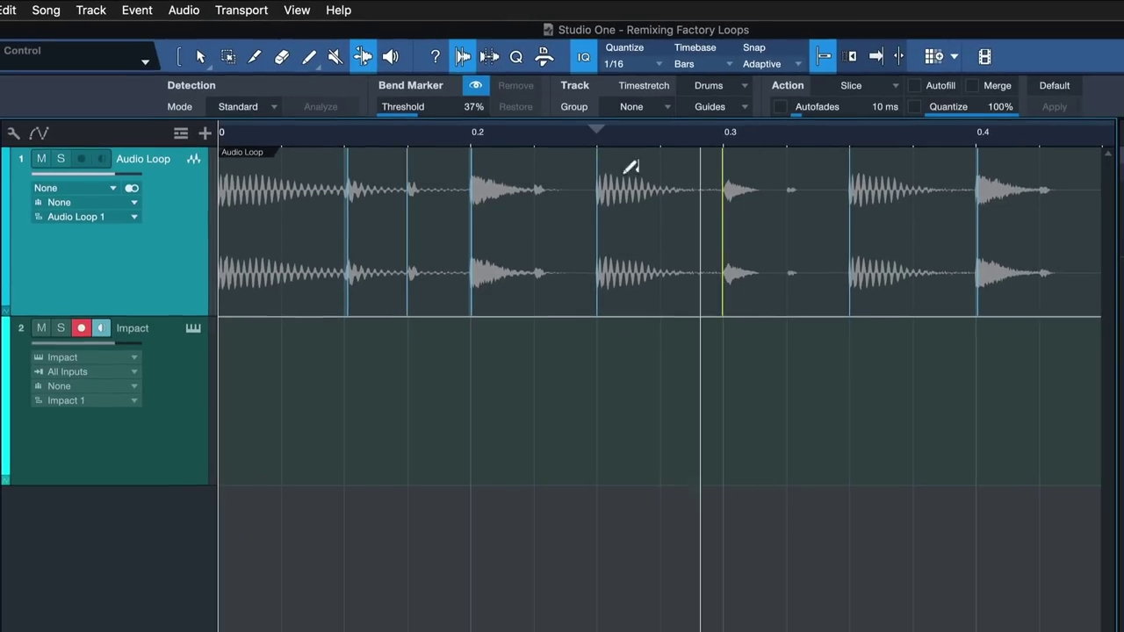
click(829, 279)
key(w)
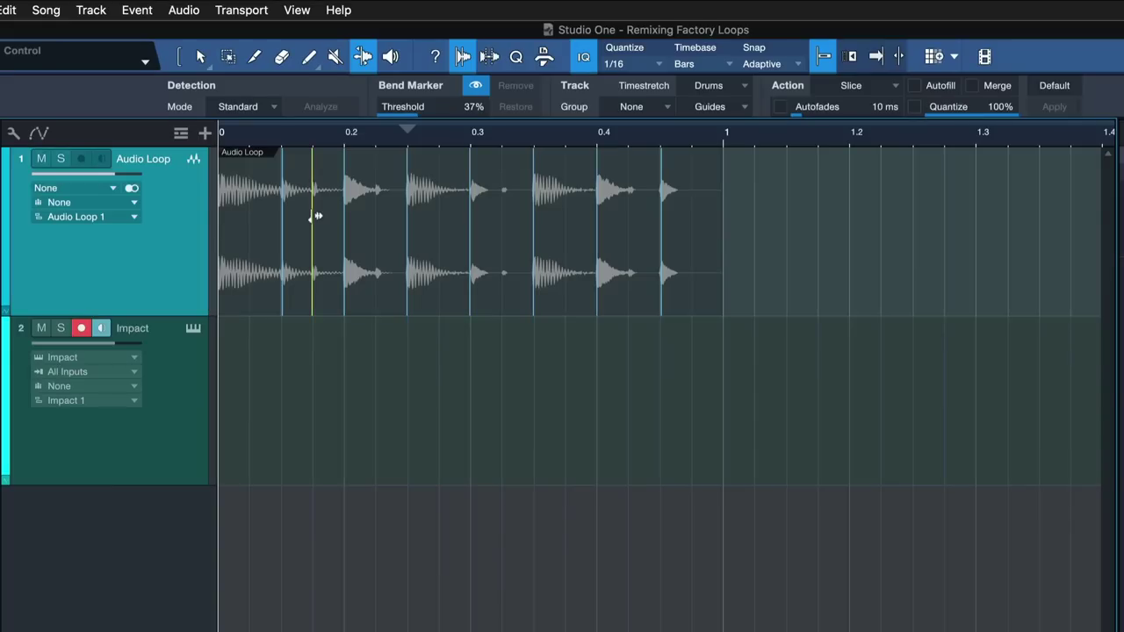
double_click(313, 216)
key(e)
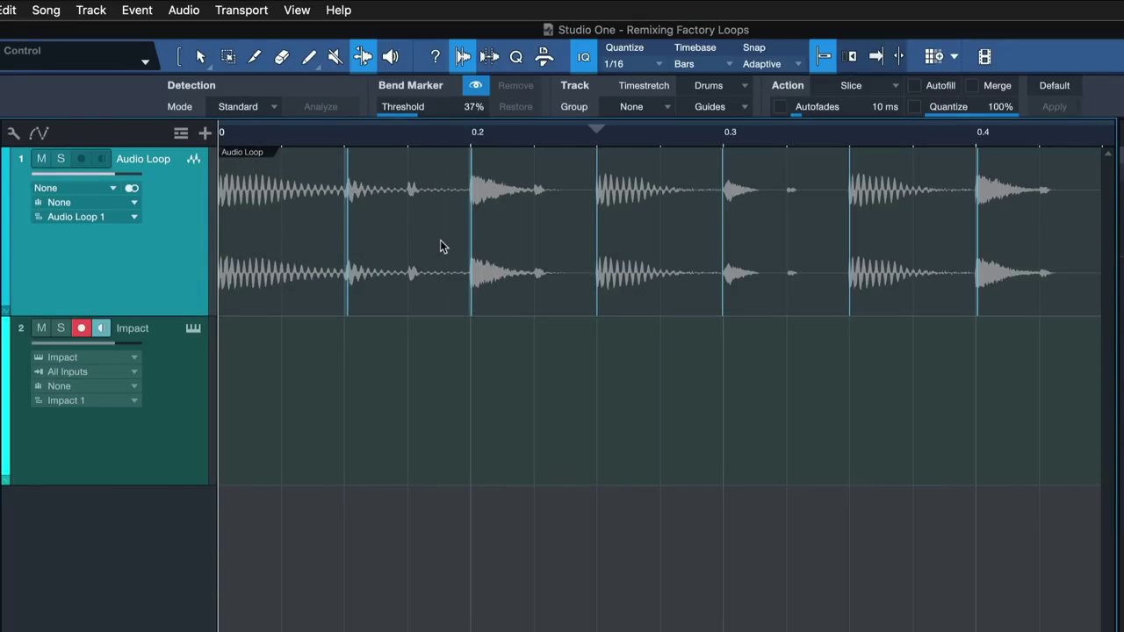
alt+drag(439, 240, 811, 238)
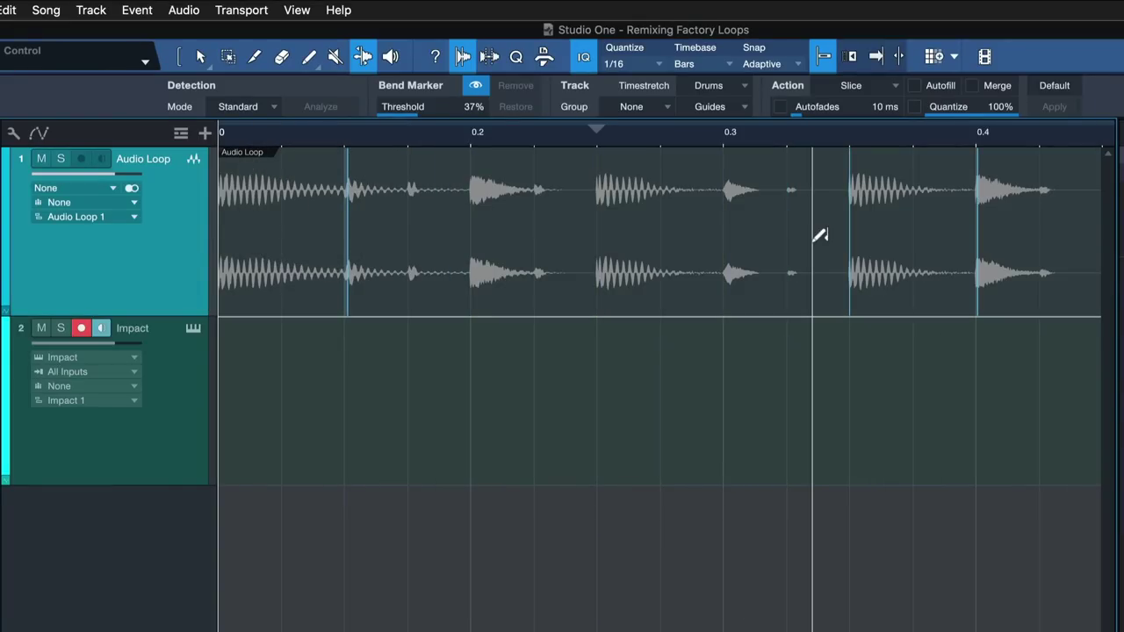
key(BackSpace)
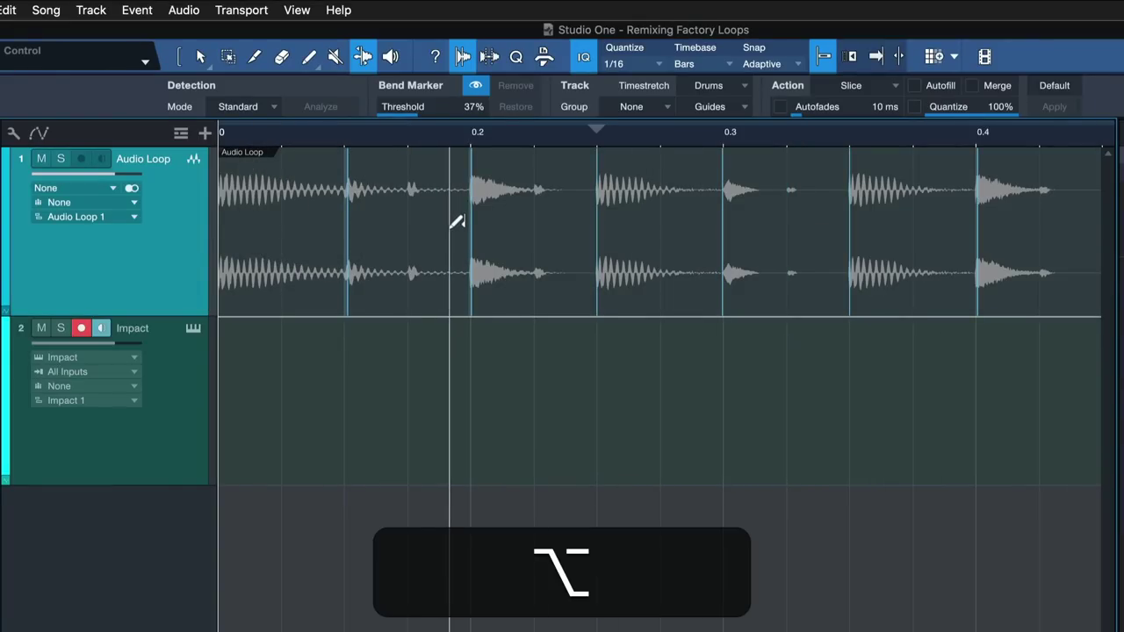
drag(457, 221, 755, 249)
key(w)
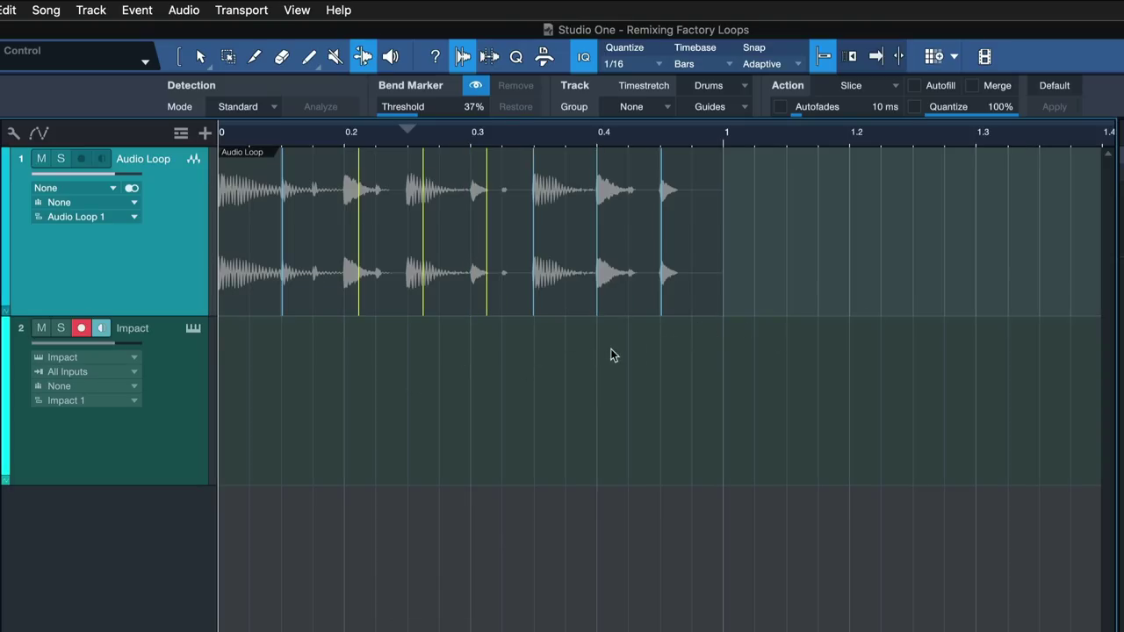
key(super+z)
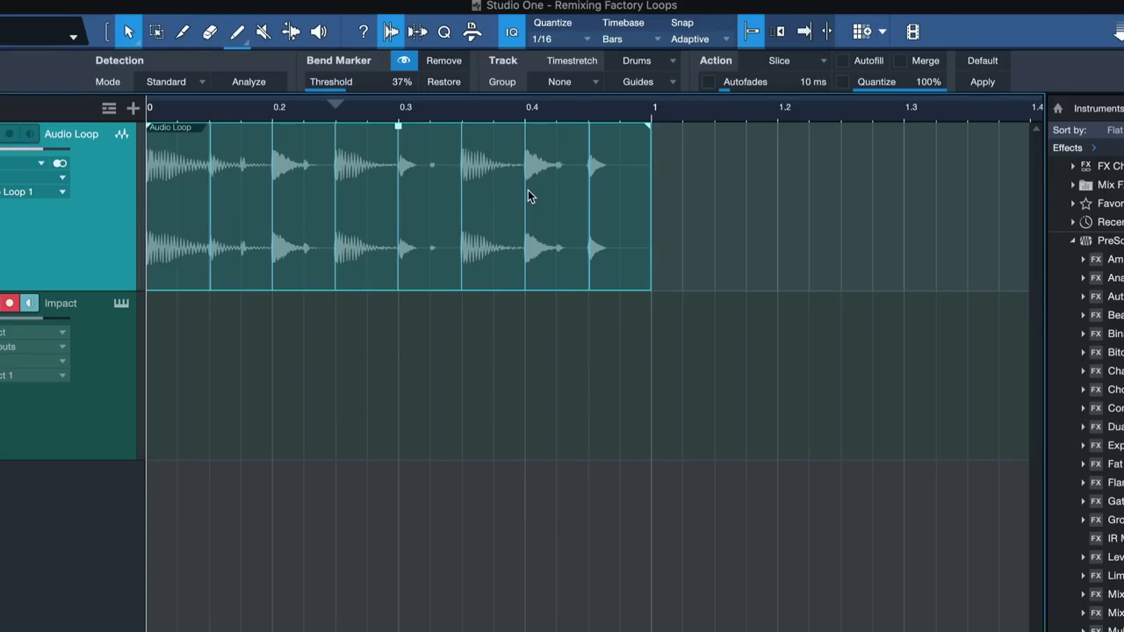
Split the drum loop event into separate events at its bend markers
right_click(374, 205)
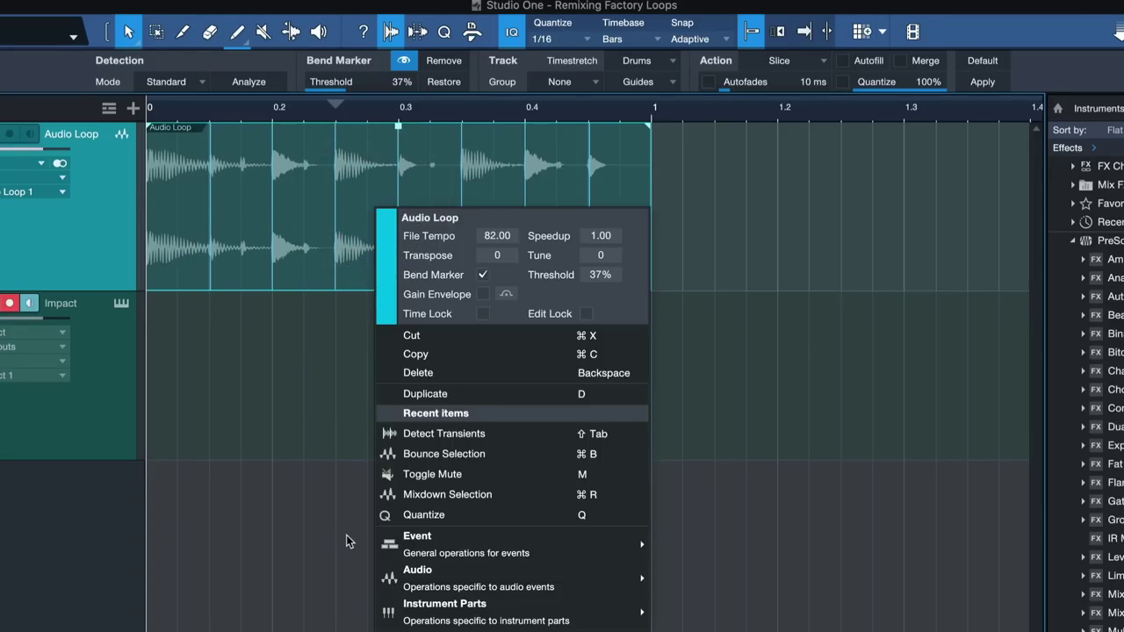
mouse_move(459, 572)
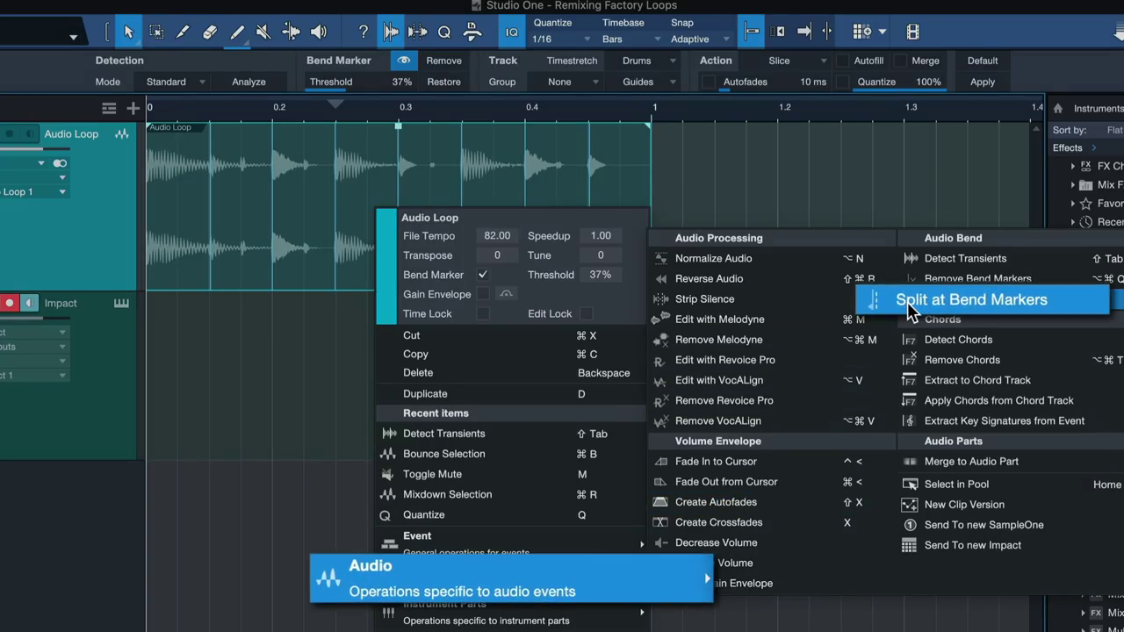
click(910, 307)
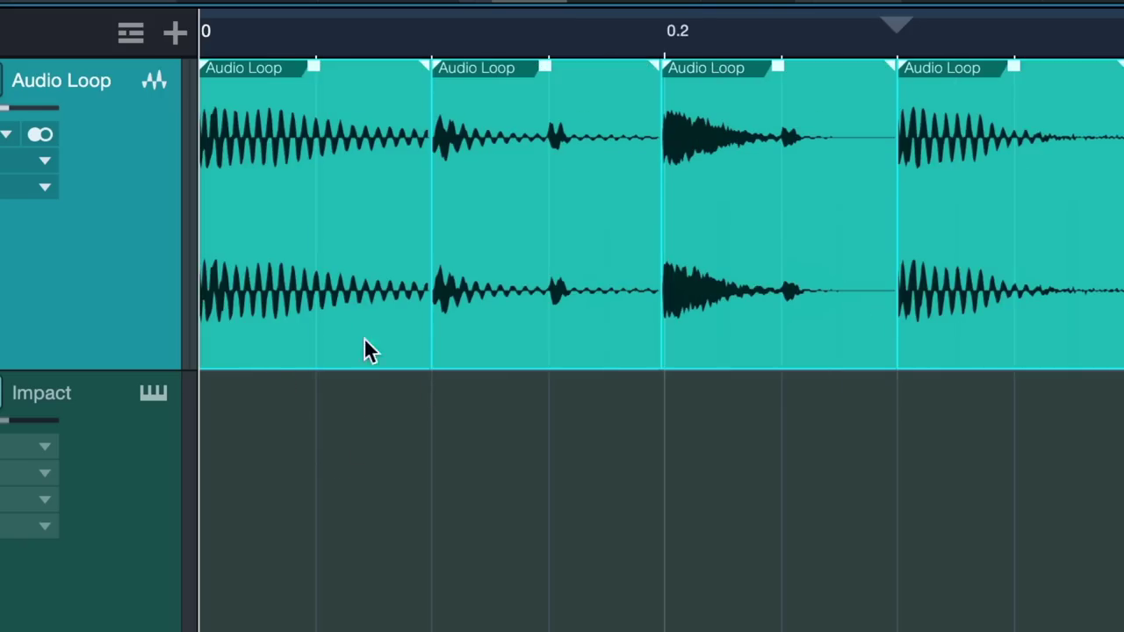
Zoom out and select all the resulting loop slices
key(w)
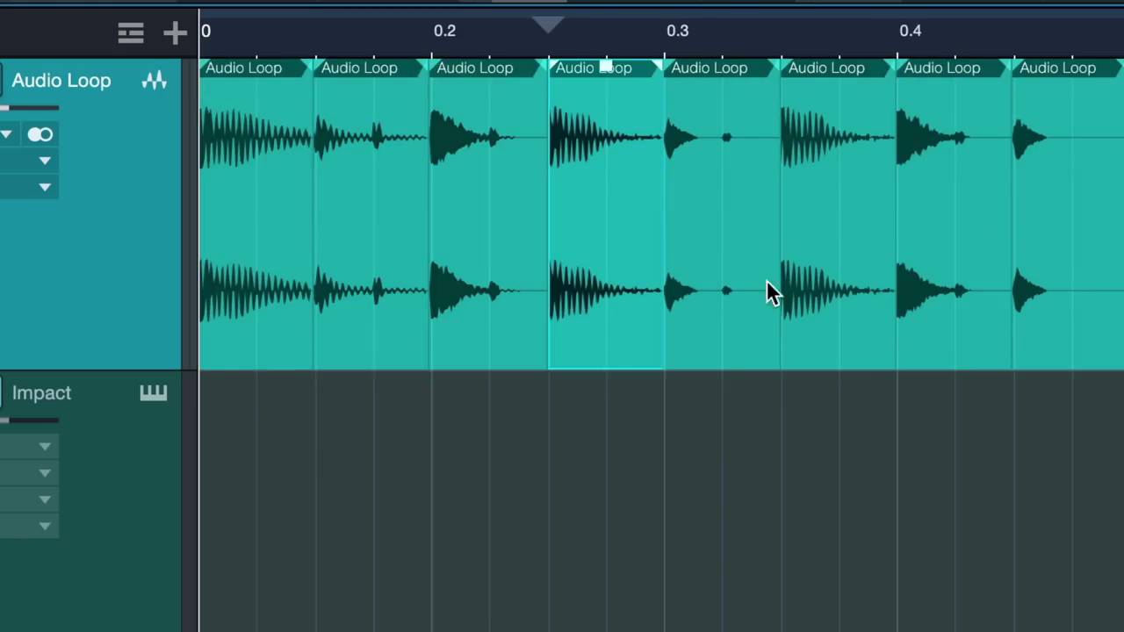
click(957, 294)
click(1097, 293)
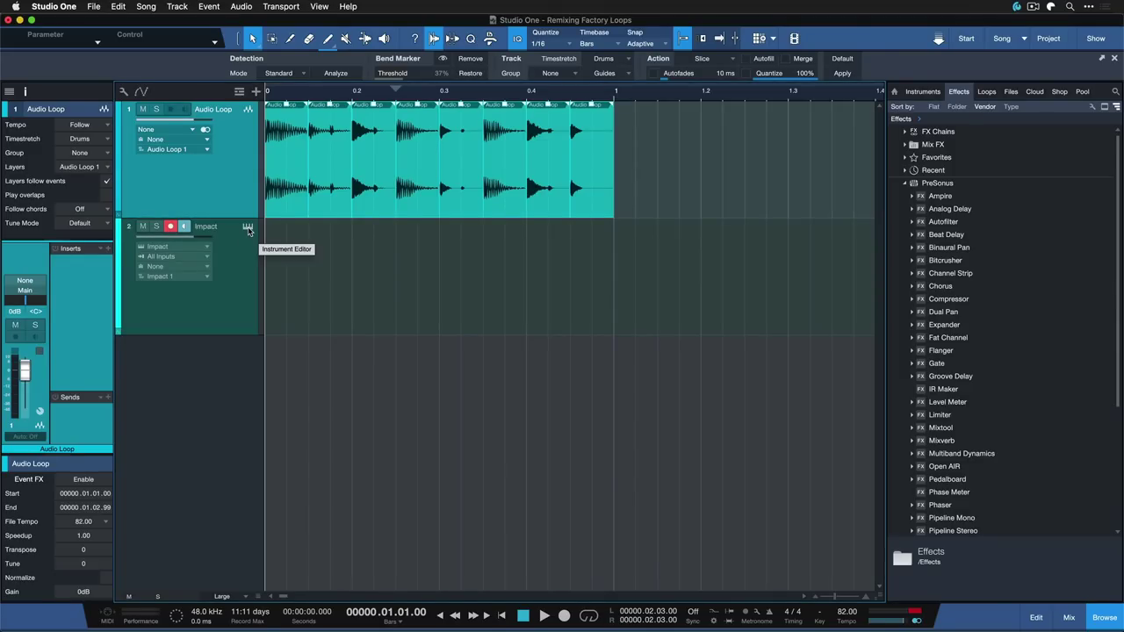
Shift-drop the slices onto Impact XT pads C1 through G1, then shorten the loop event's end
click(247, 227)
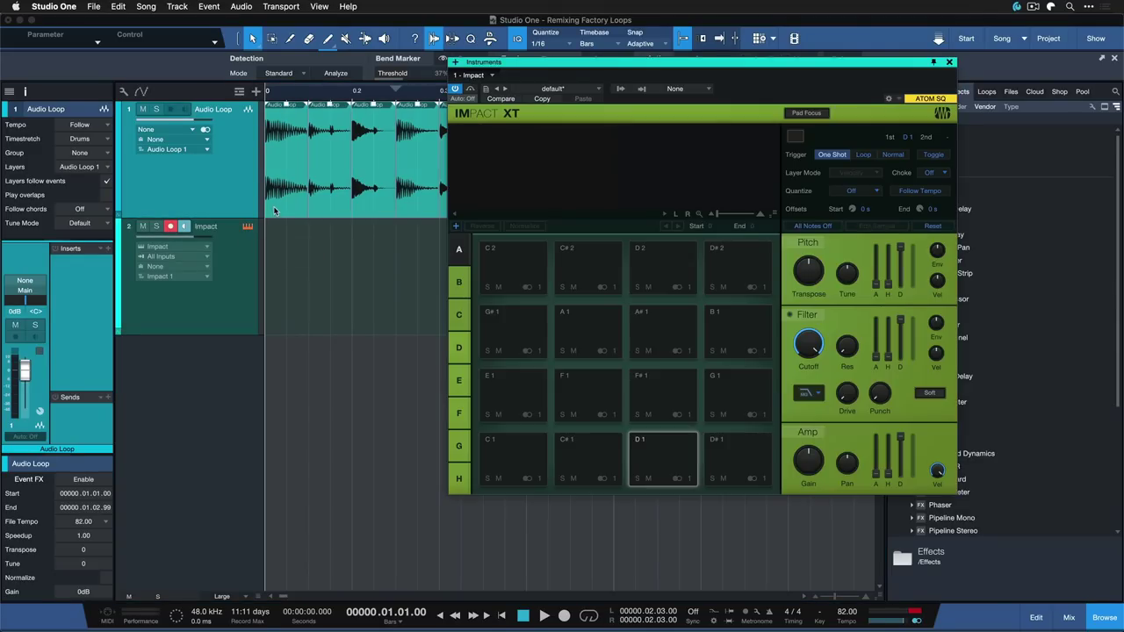
drag(277, 209, 453, 435)
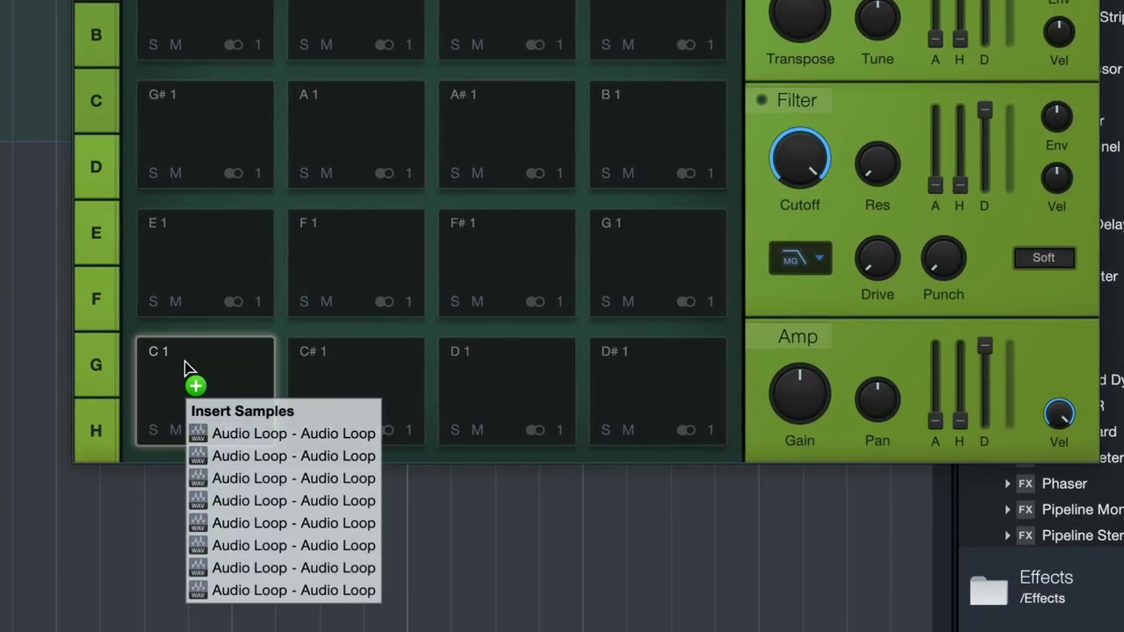
key(shift)
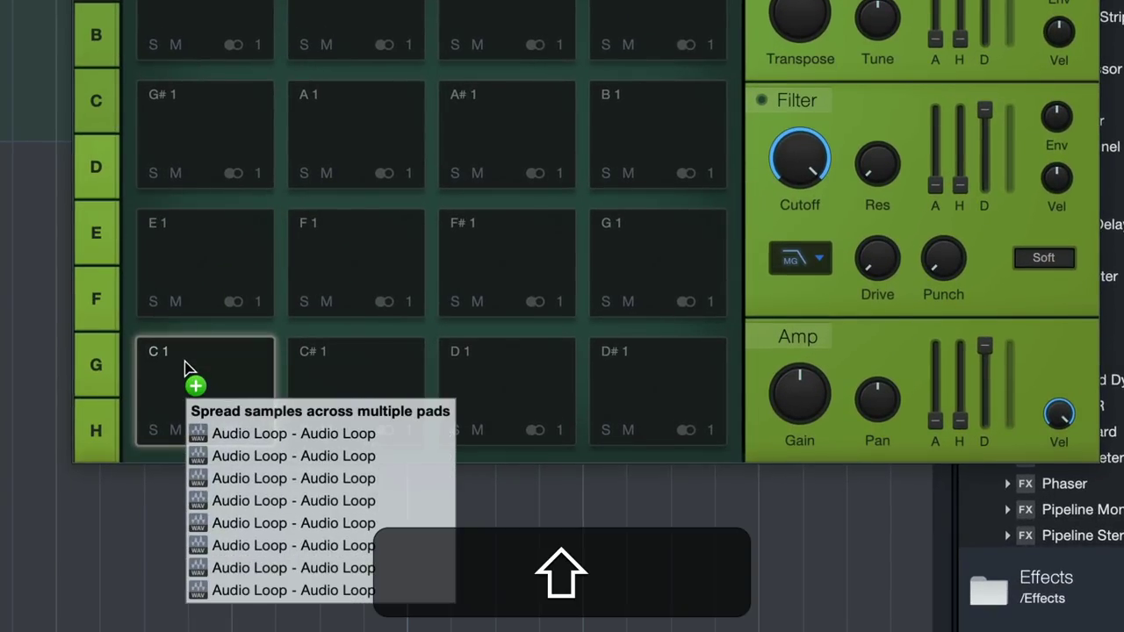
drag(184, 367, 239, 387)
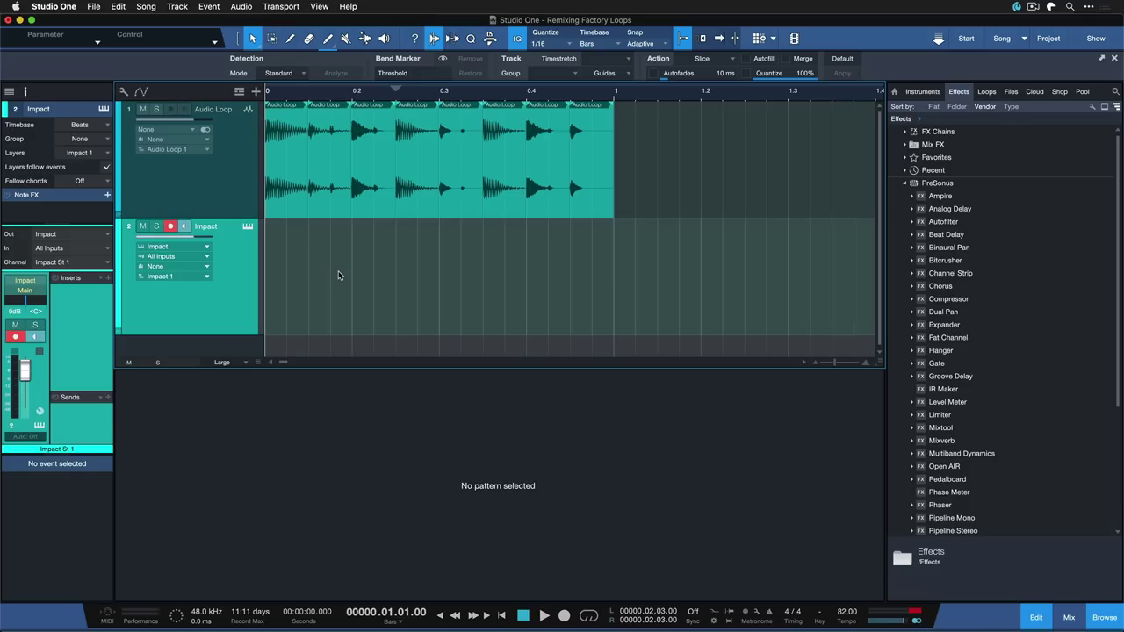
click(168, 195)
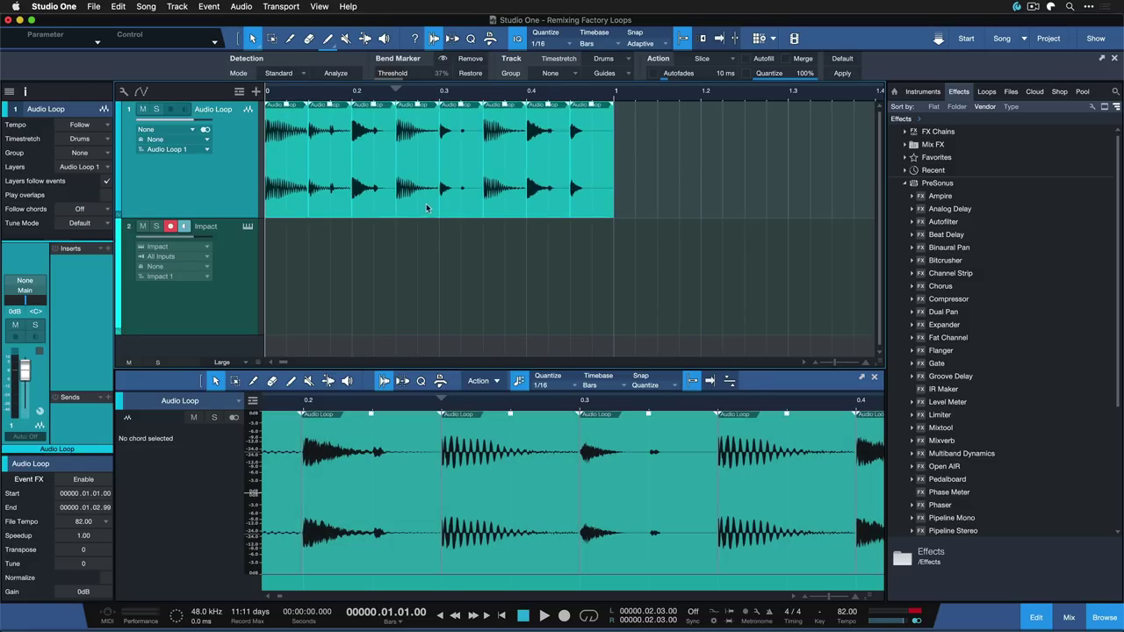
drag(700, 192, 613, 176)
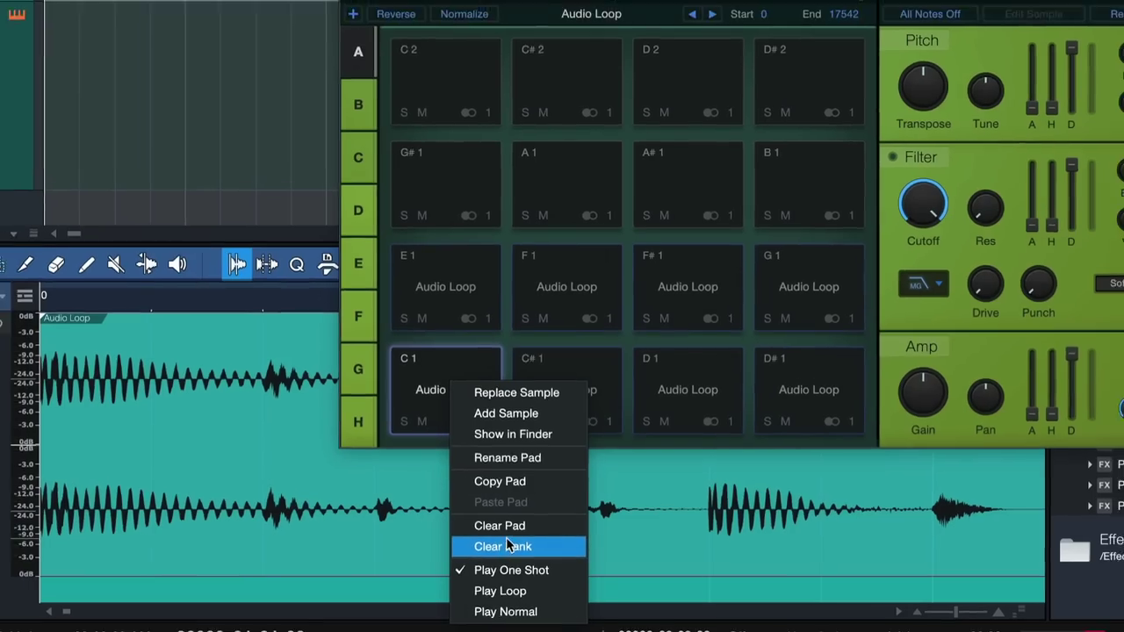
Clear every pad in the Impact XT bank
click(499, 545)
click(649, 218)
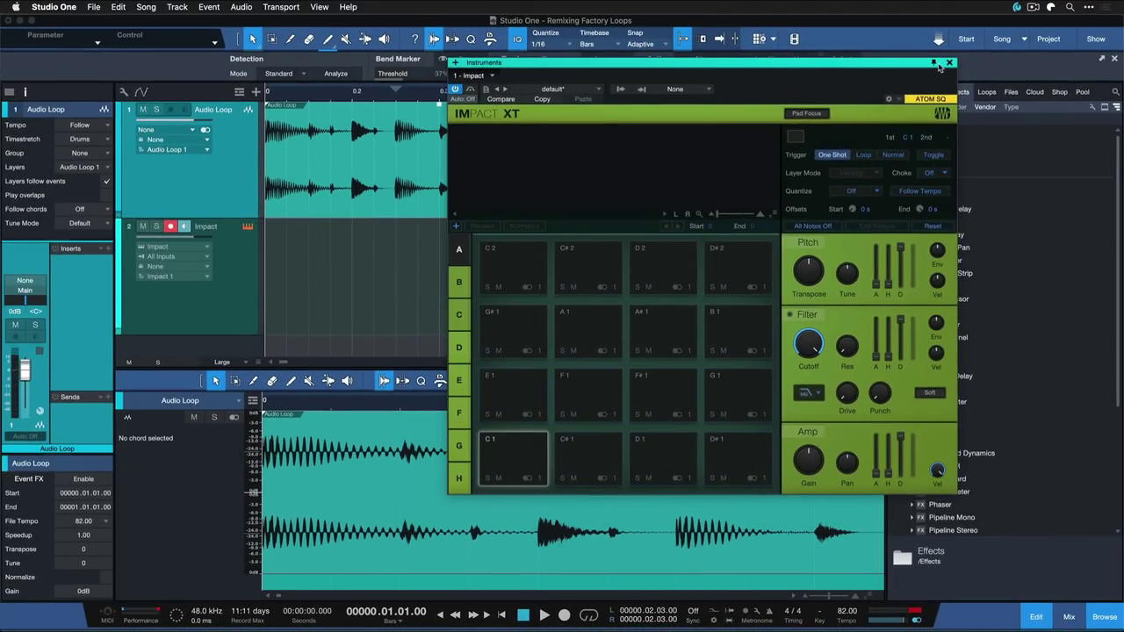
click(950, 65)
Set the grid to 1/16 and split the drum loop event at every grid line
click(569, 45)
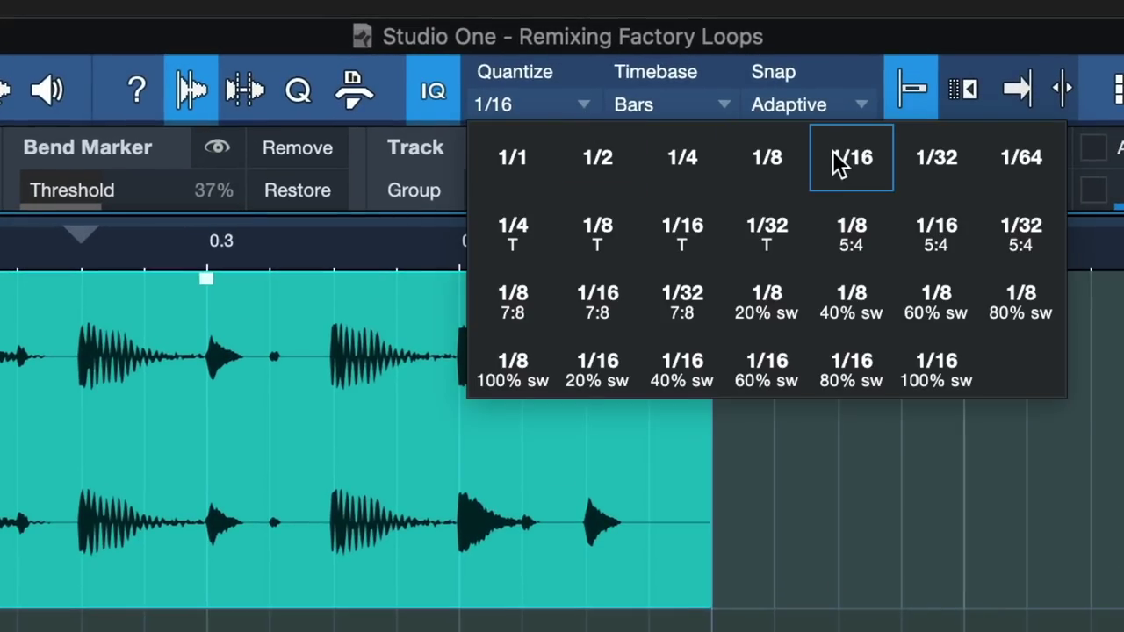
click(856, 171)
click(558, 114)
click(552, 111)
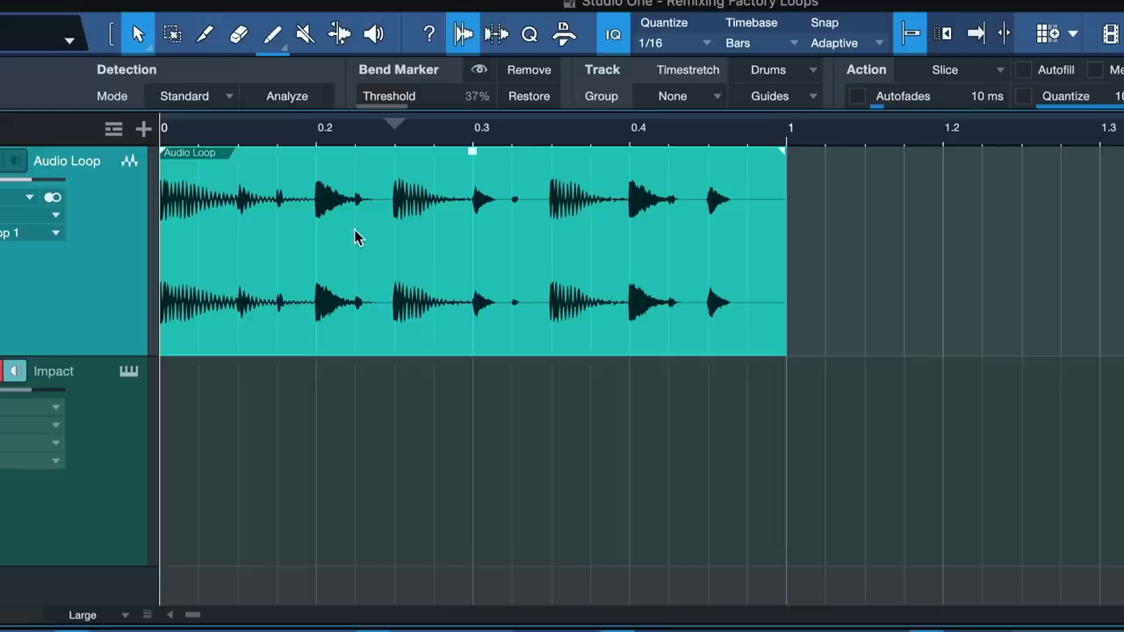
right_click(350, 253)
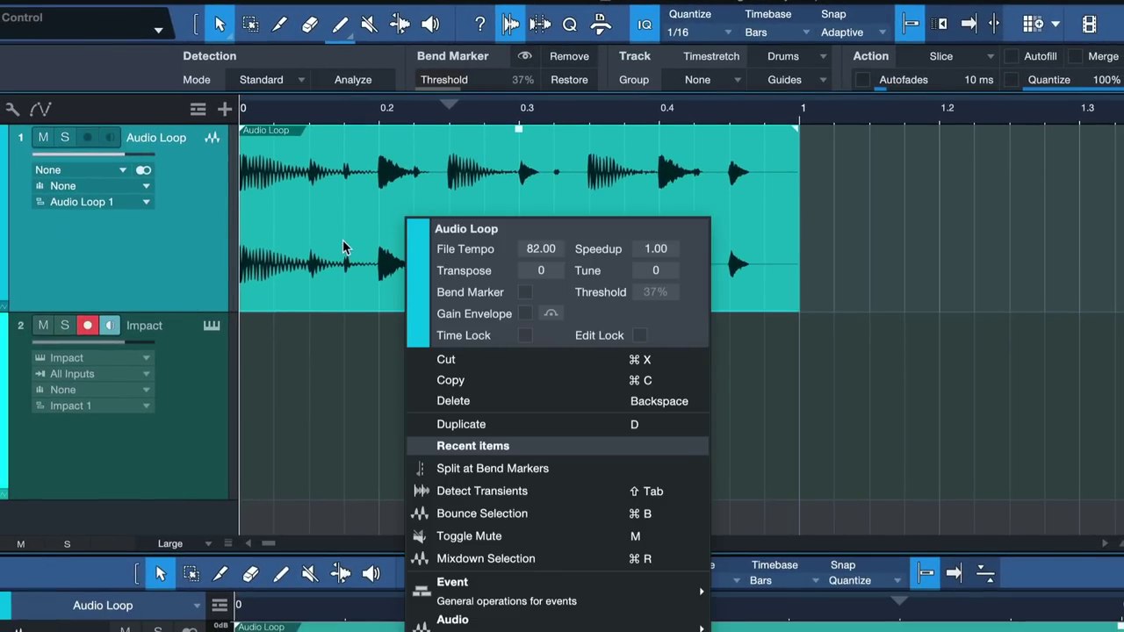
mouse_move(551, 580)
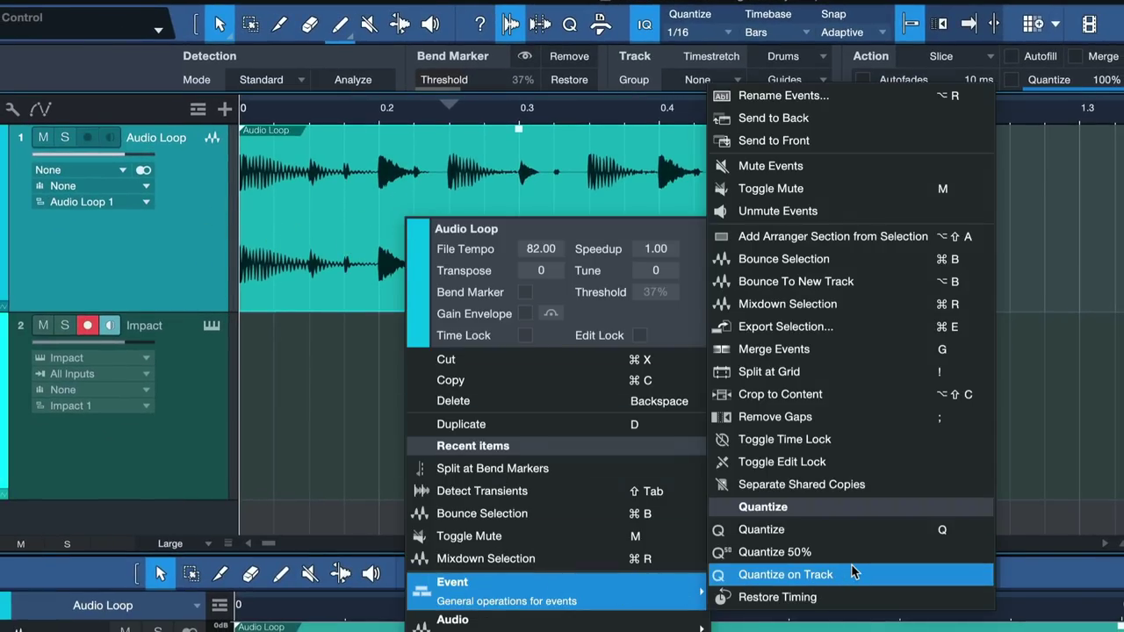
click(779, 376)
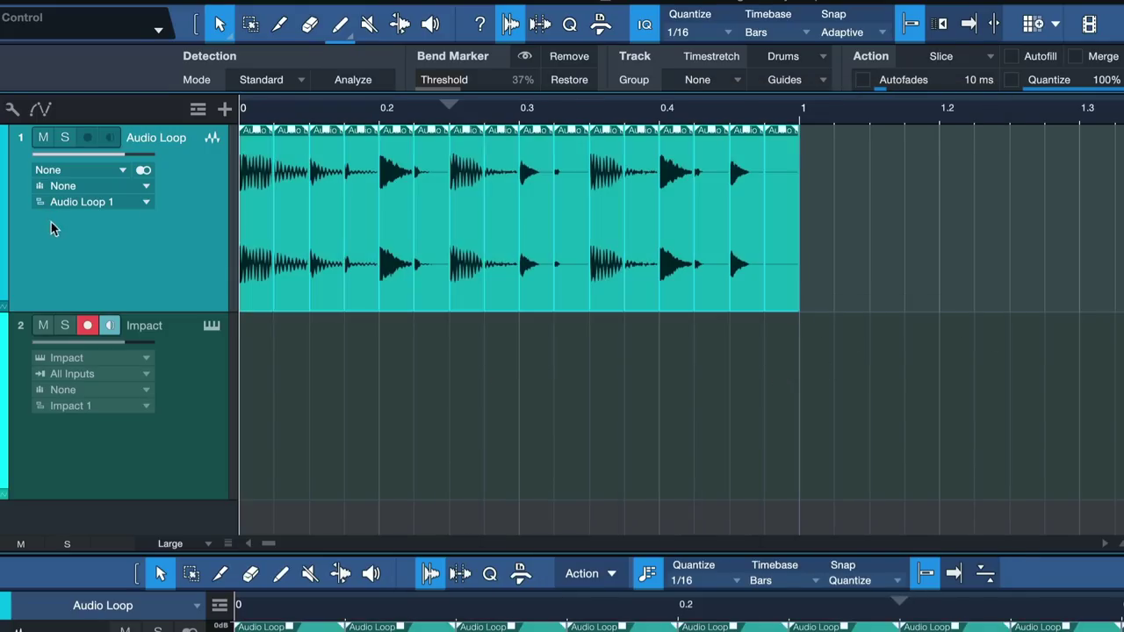
key(e)
key(e)
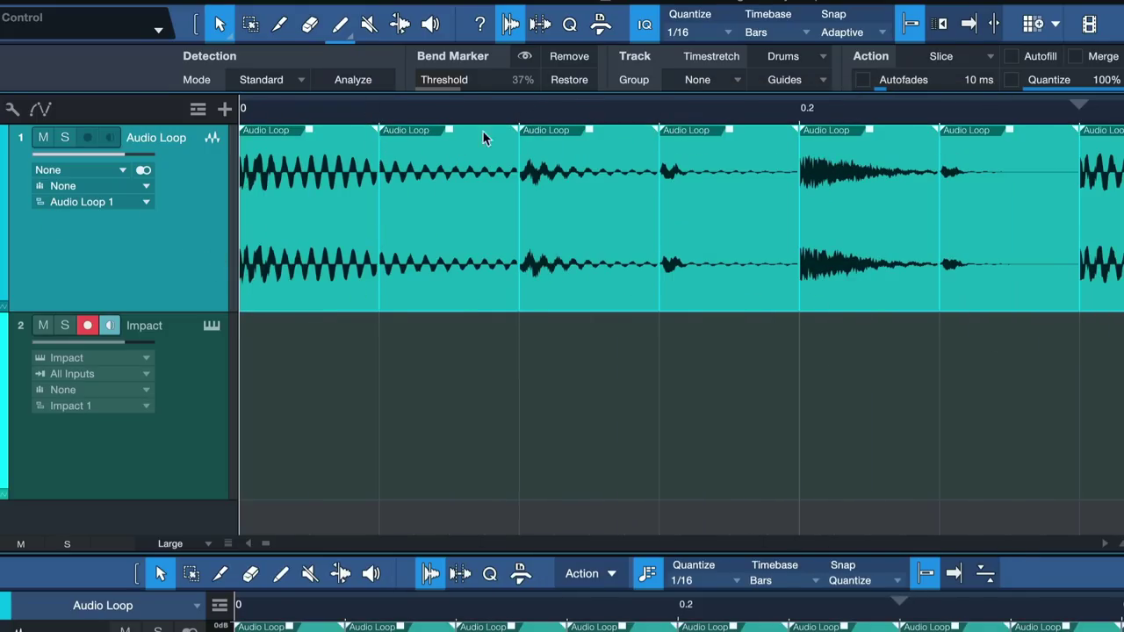
Select all sixteen slices and Shift-drop them on pad C1, filling pads C1 through D#2
key(w)
key(w)
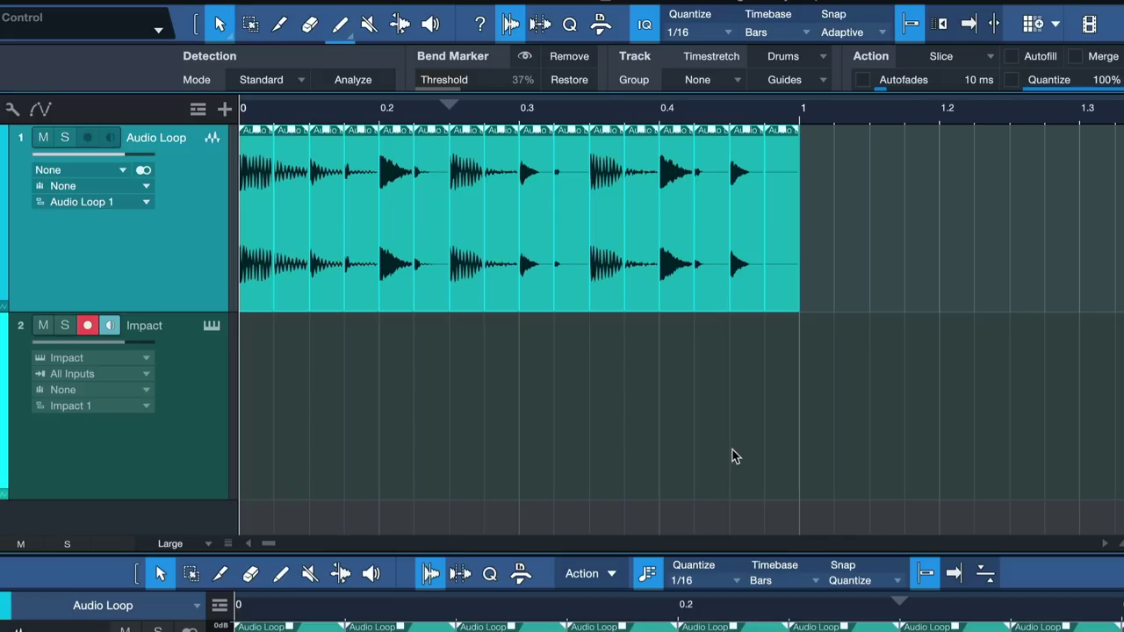
click(732, 450)
drag(870, 501, 195, 269)
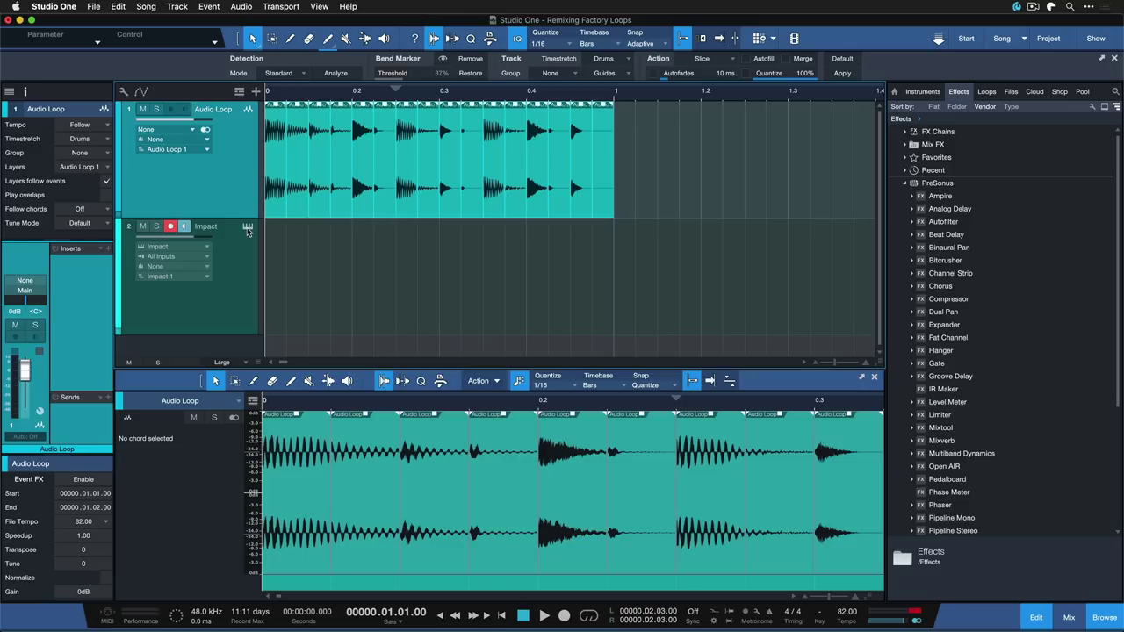
click(211, 326)
drag(296, 195, 508, 450)
key(shift)
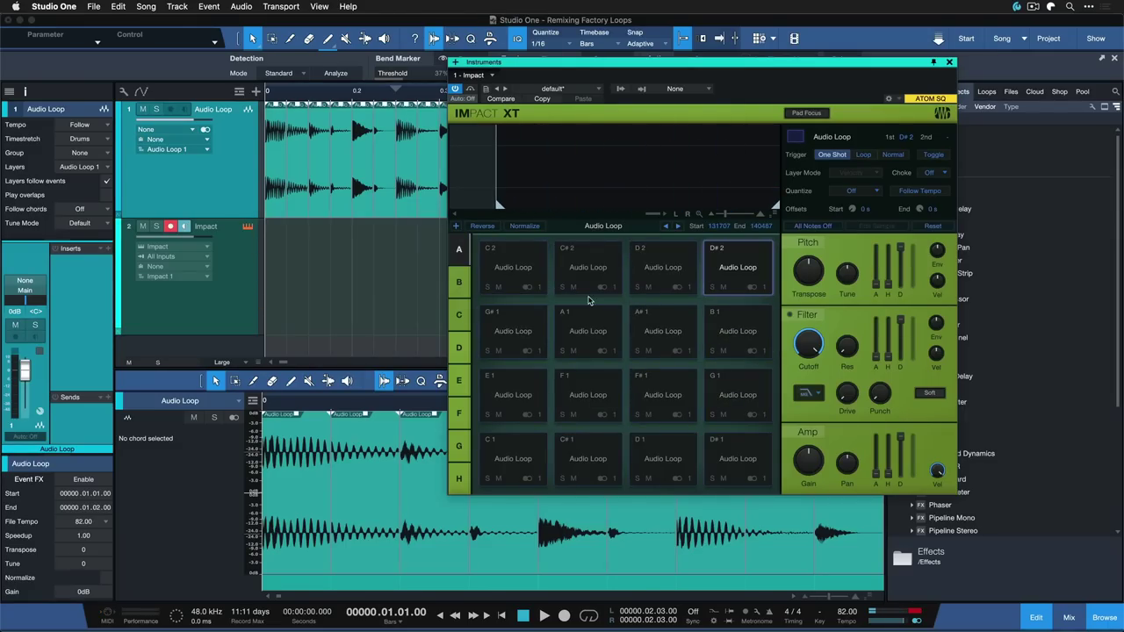
Remove the Audio Loop track and create an empty one-bar pattern on the Impact track
click(949, 64)
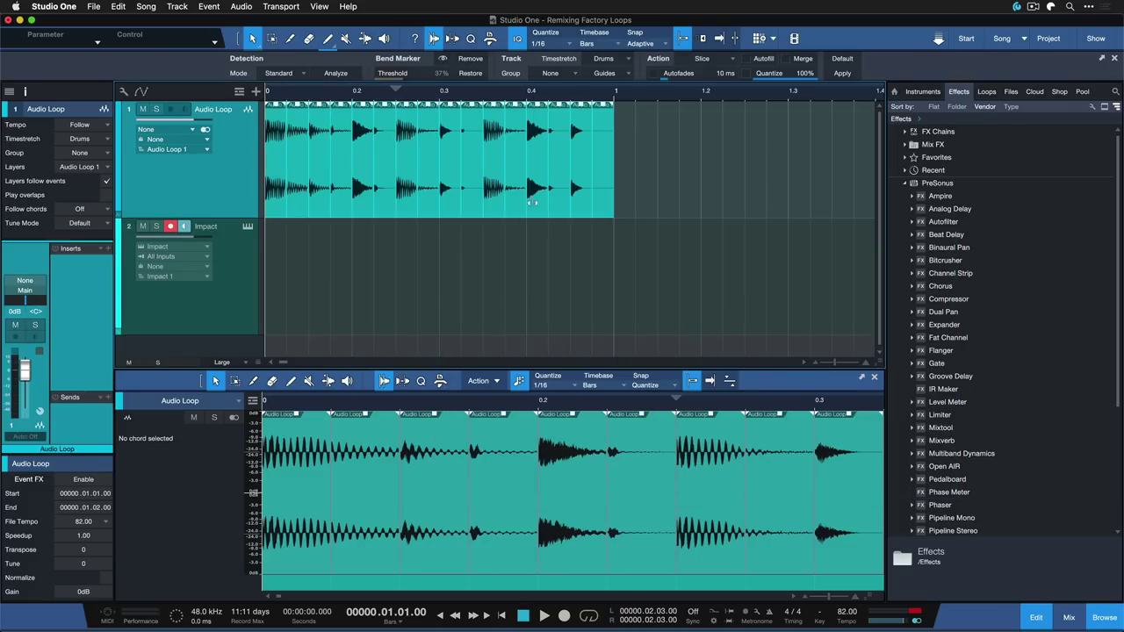
click(280, 240)
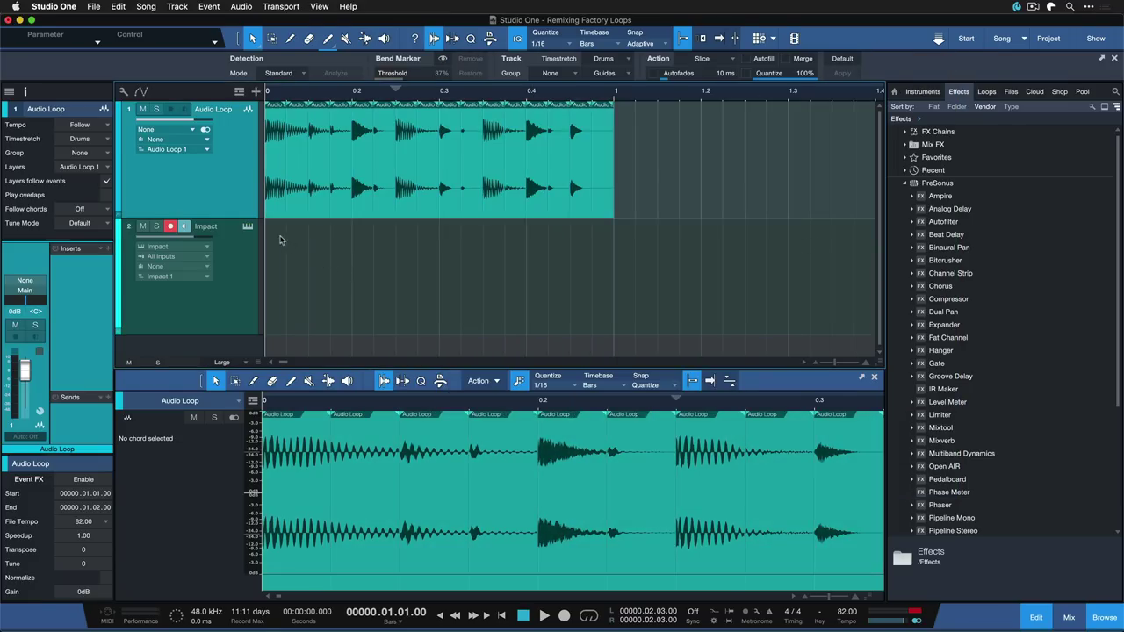
right_click(210, 173)
click(240, 217)
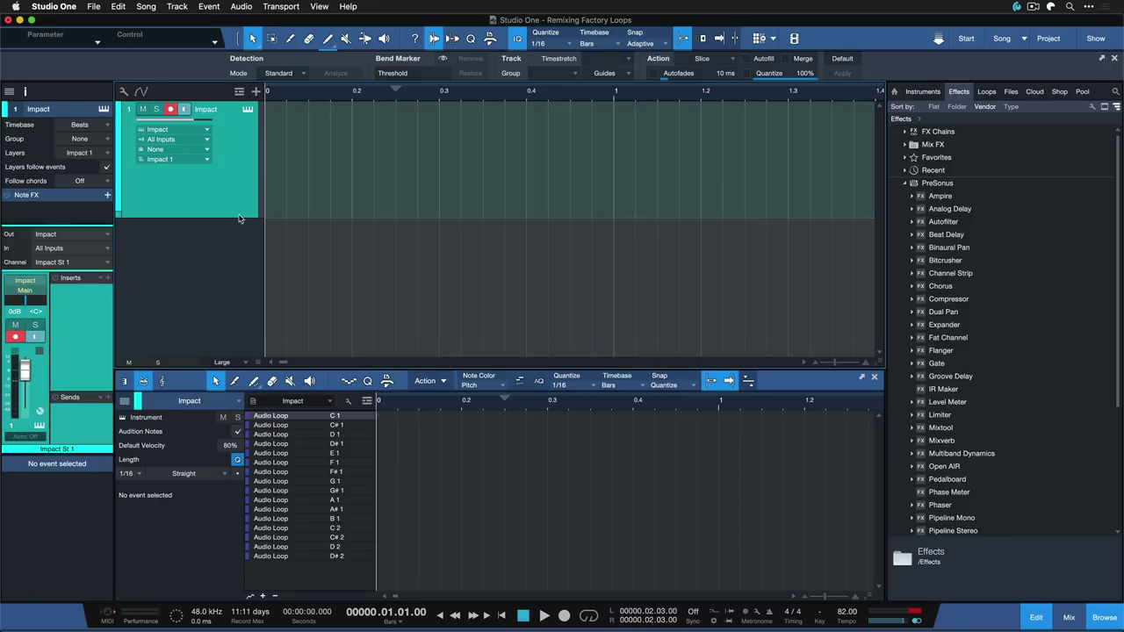
alt+double_click(329, 195)
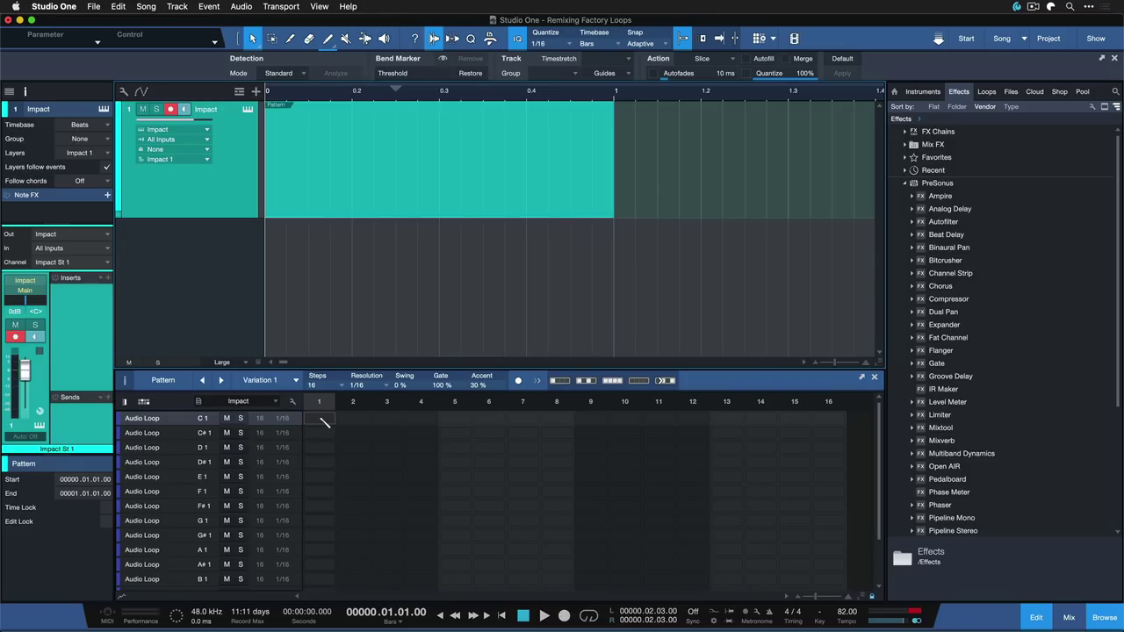
Enlarge the step editor and place hits diagonally from C1 on step 1 to G1 on step 8
drag(372, 370, 372, 327)
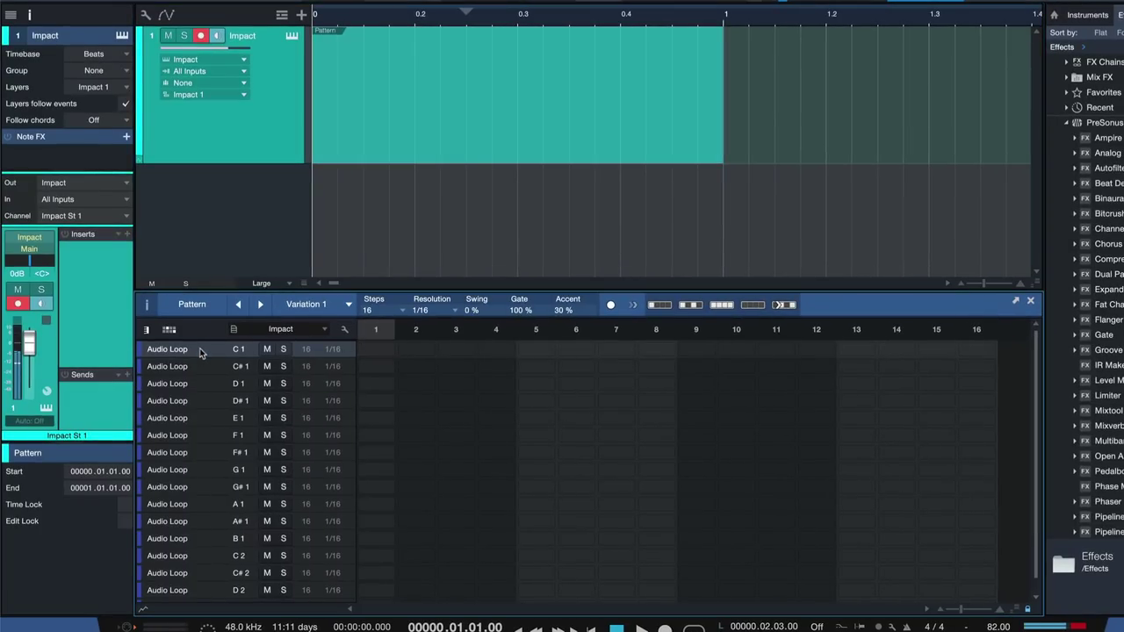
click(376, 348)
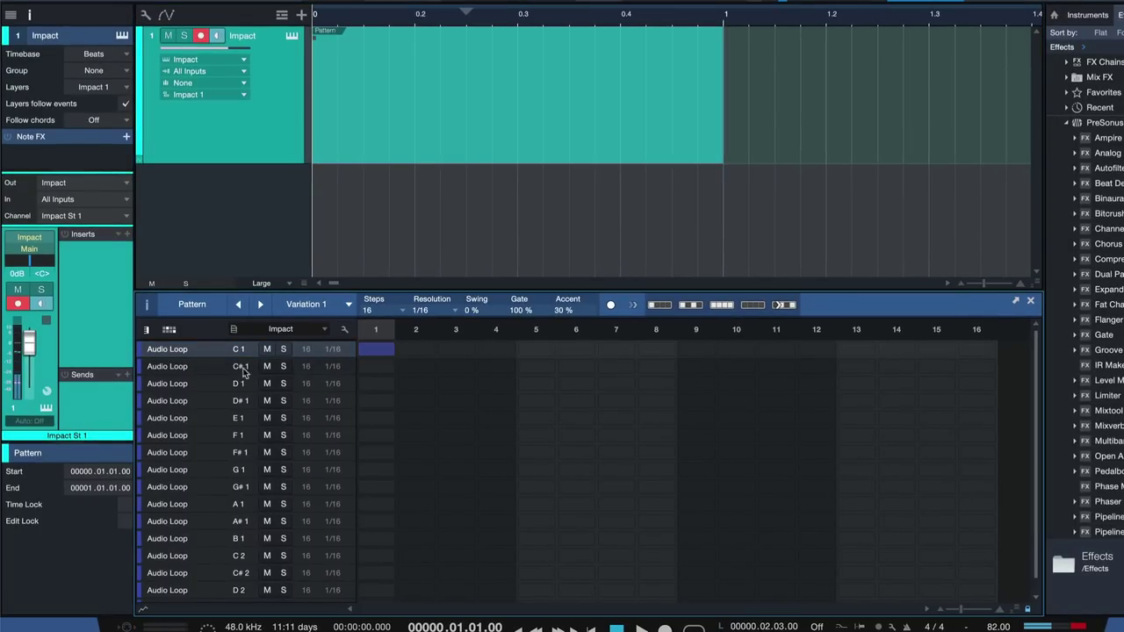
click(416, 366)
click(456, 383)
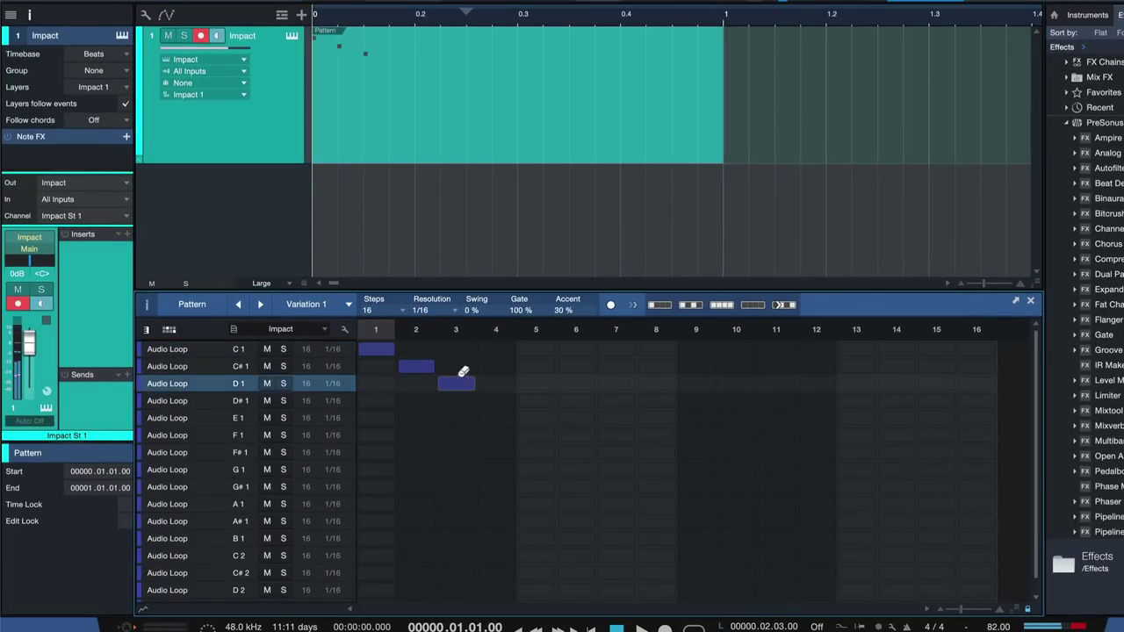
click(497, 401)
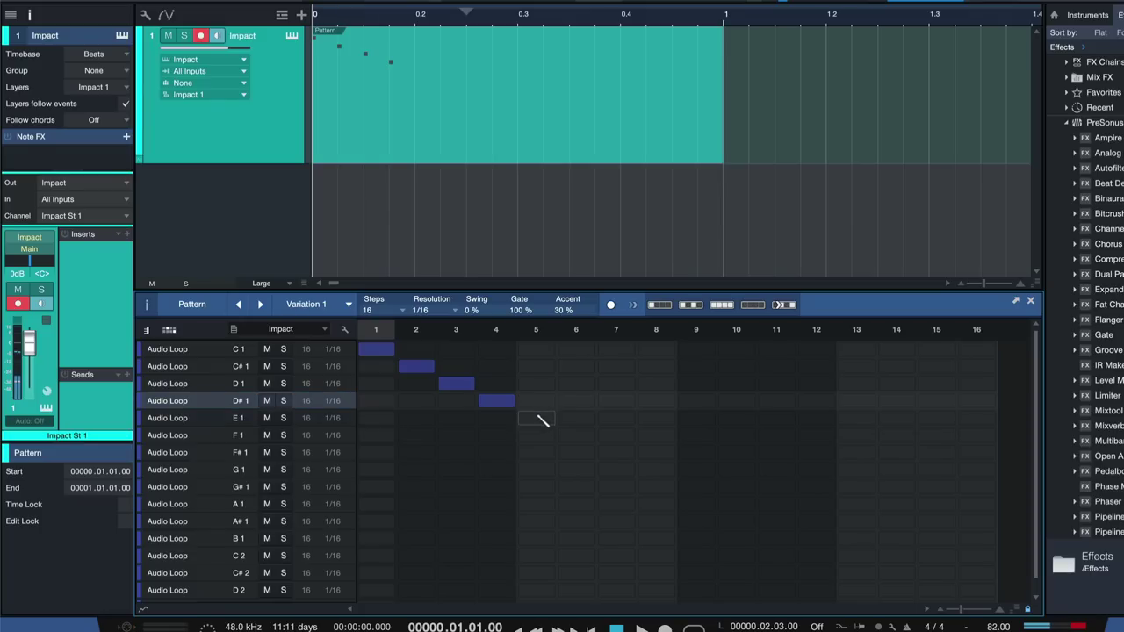
click(536, 418)
click(576, 434)
click(616, 452)
click(656, 470)
Continue the diagonal from G#1 on step 9 up to D#2 on step 16
click(696, 487)
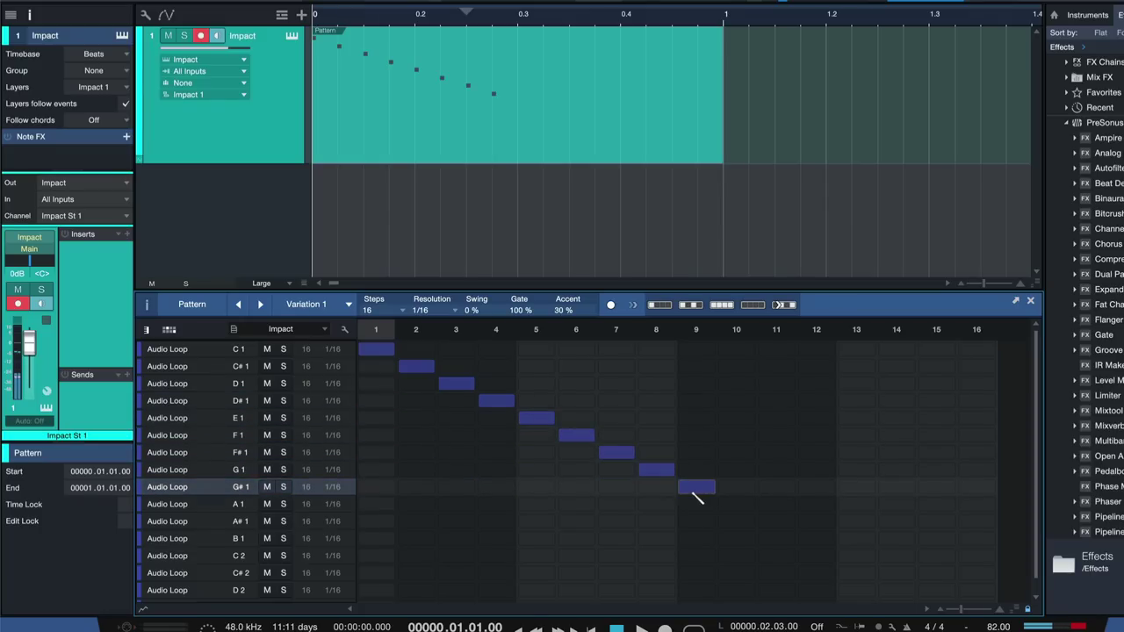
click(736, 504)
click(777, 520)
click(817, 538)
click(856, 555)
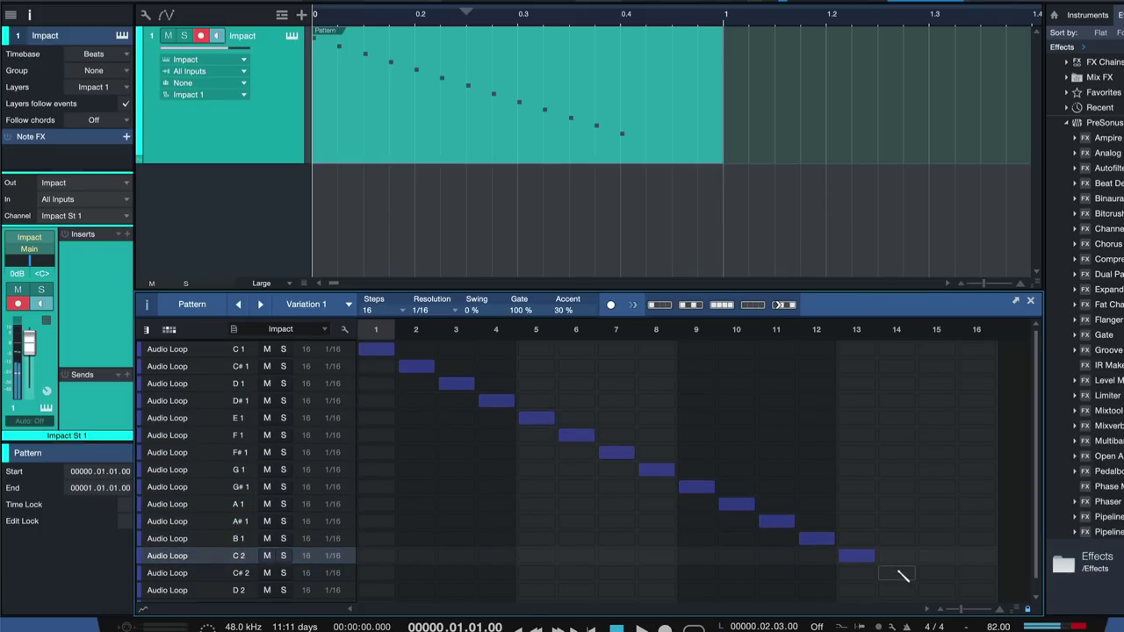
click(897, 573)
click(936, 590)
scroll(964, 564, down, 1)
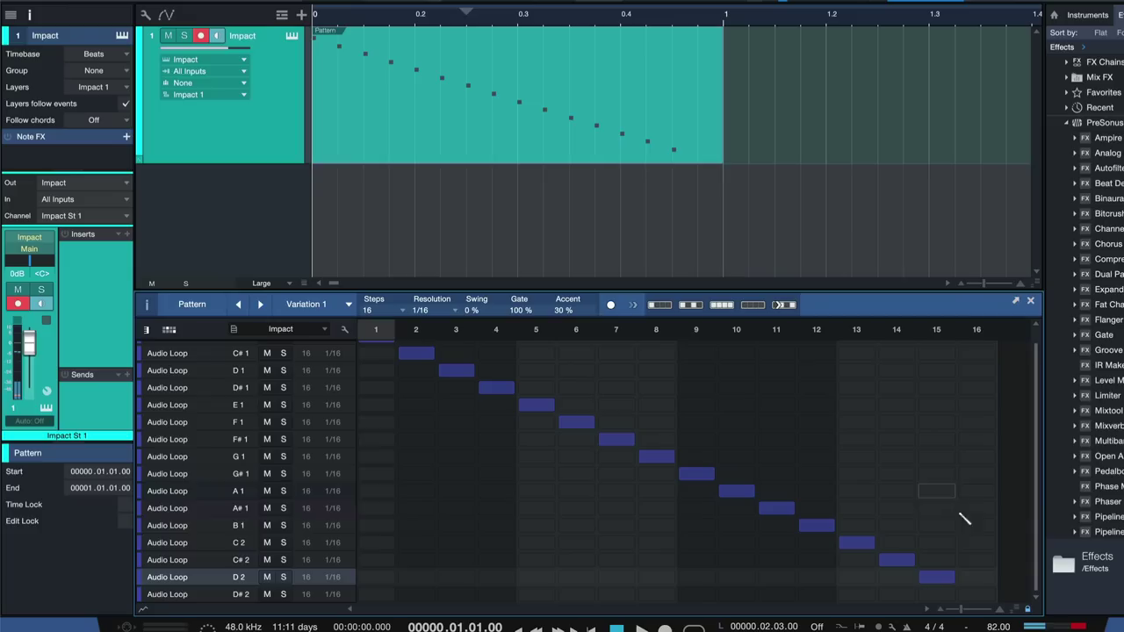
click(977, 595)
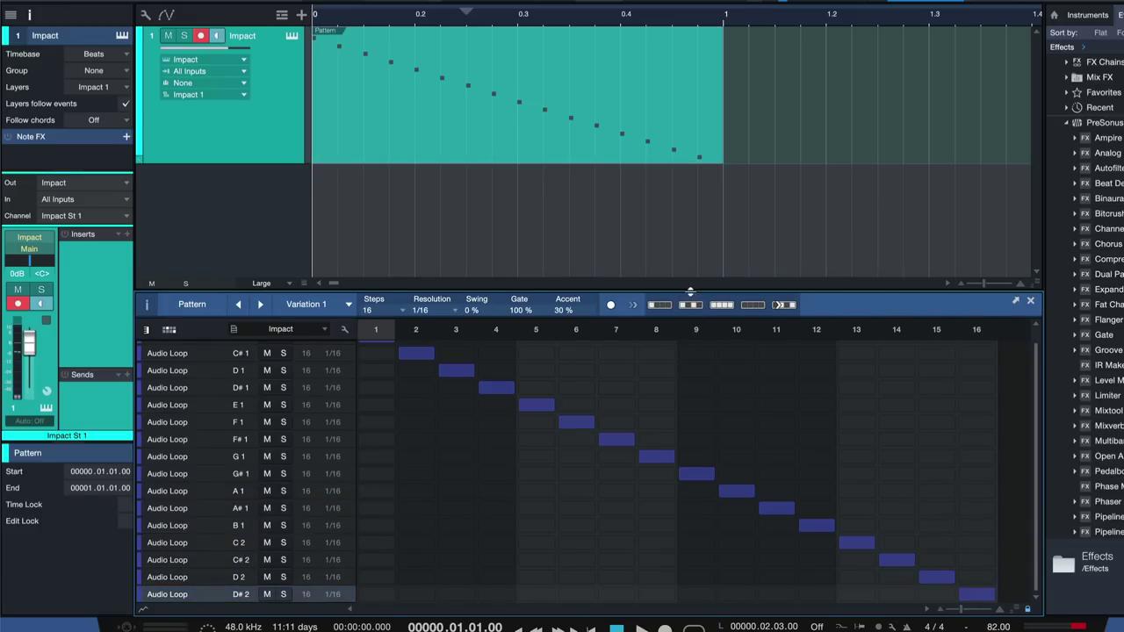
Enlarge the pattern editor to show every row and audition the pattern
drag(702, 293, 702, 216)
key(space)
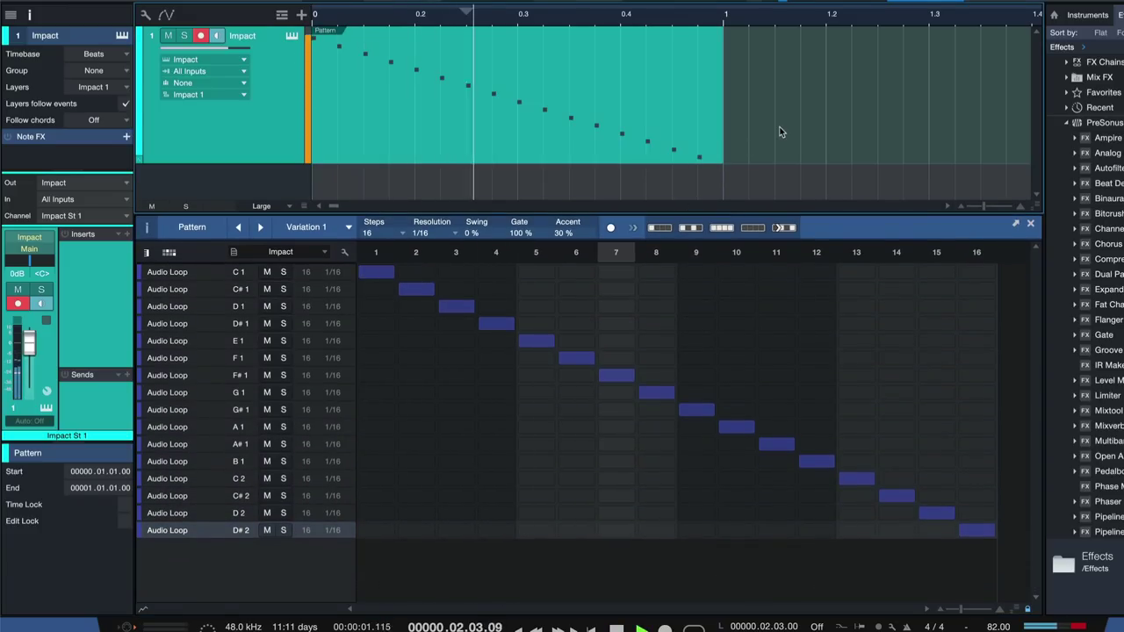
key(space)
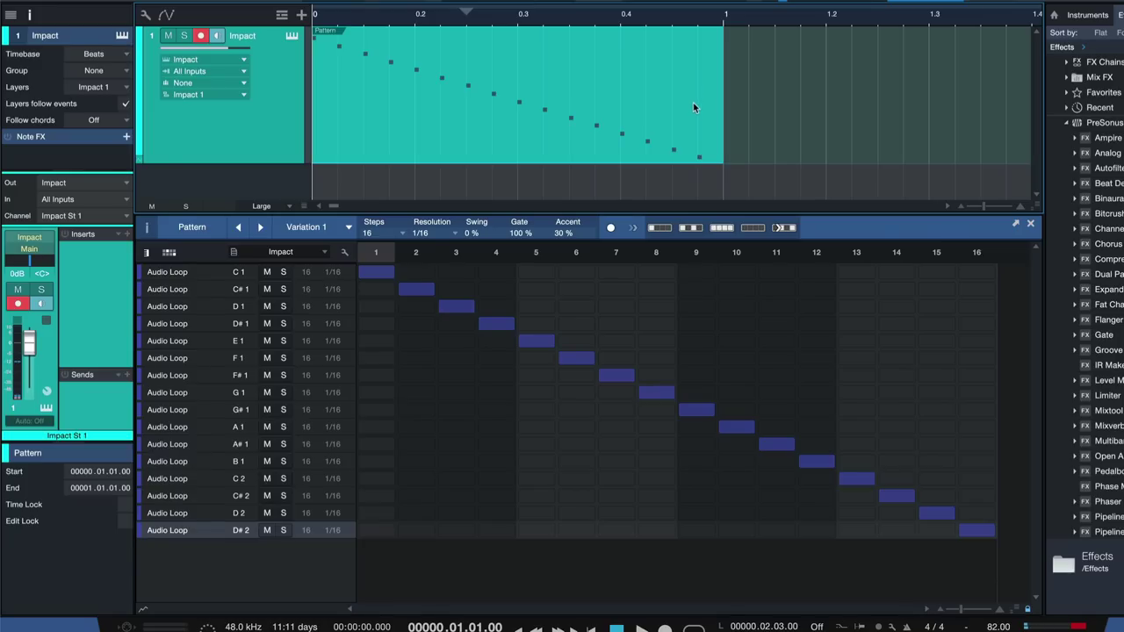
Loop playback over the pattern clip and add a C1 hit on step 12
key(p)
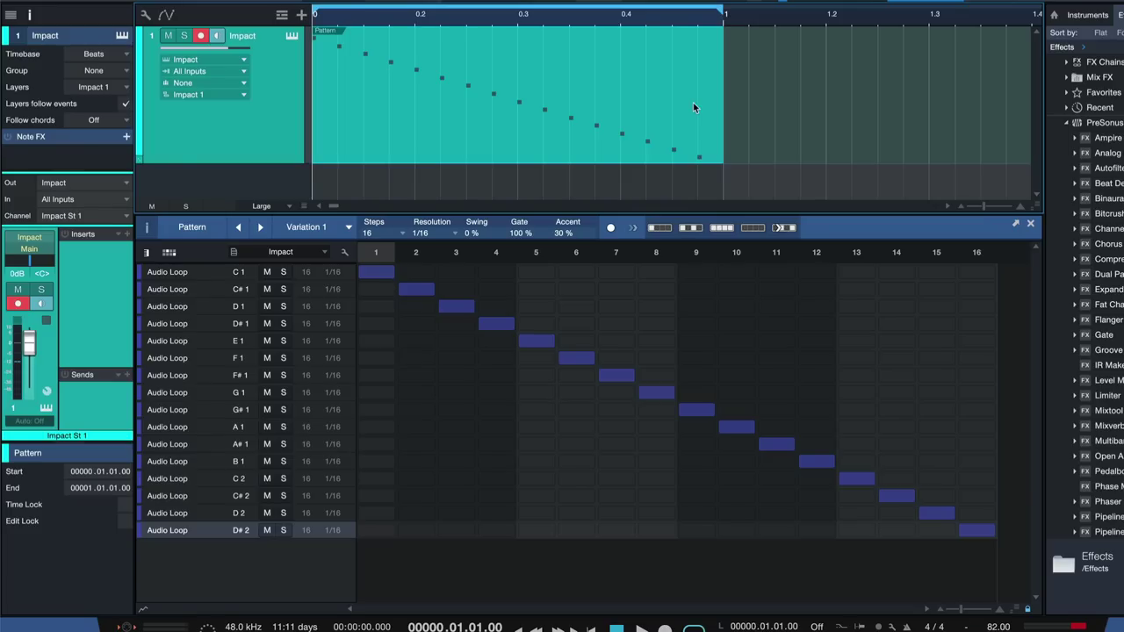
click(180, 272)
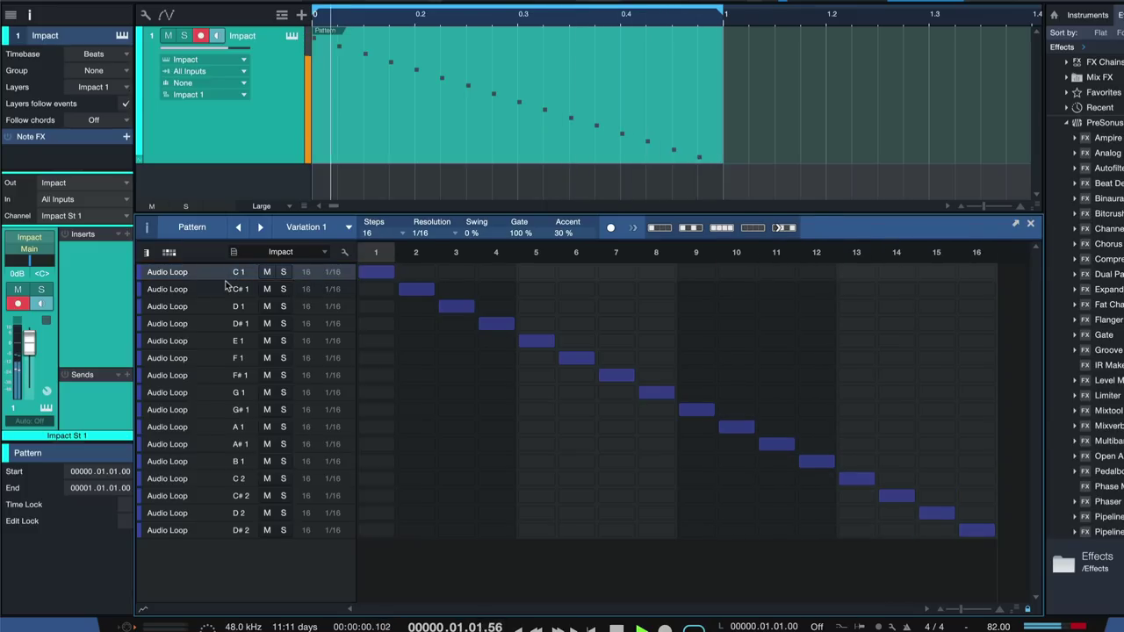
click(813, 272)
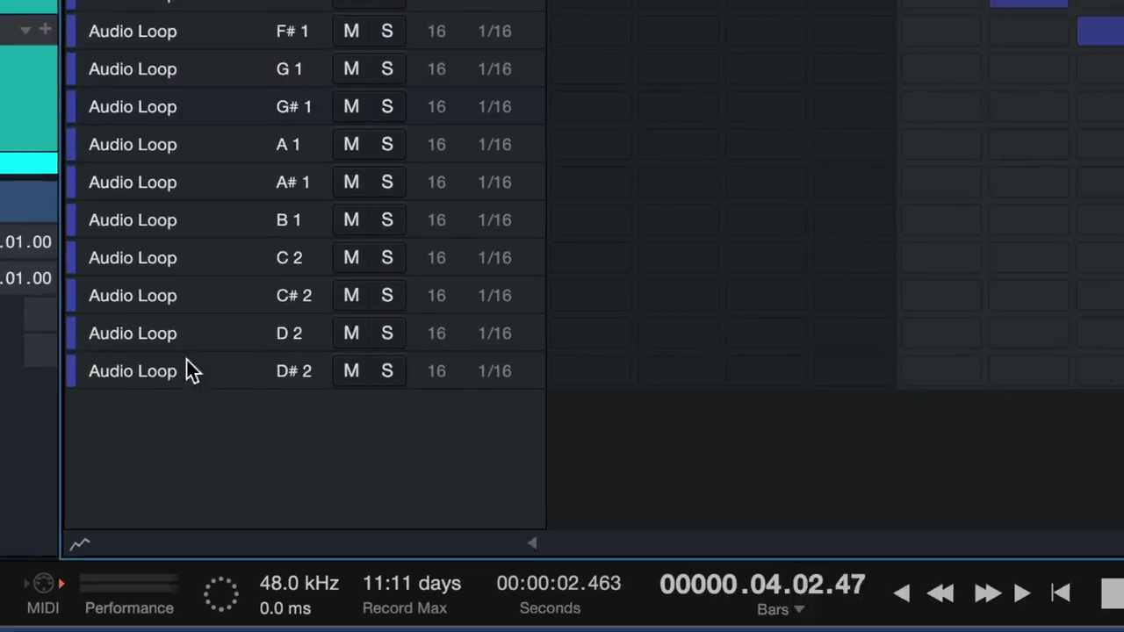
Stop playback, show the Probability lane, and lower the C1 hits on steps 1 and 12 to 49%
key(space)
click(143, 606)
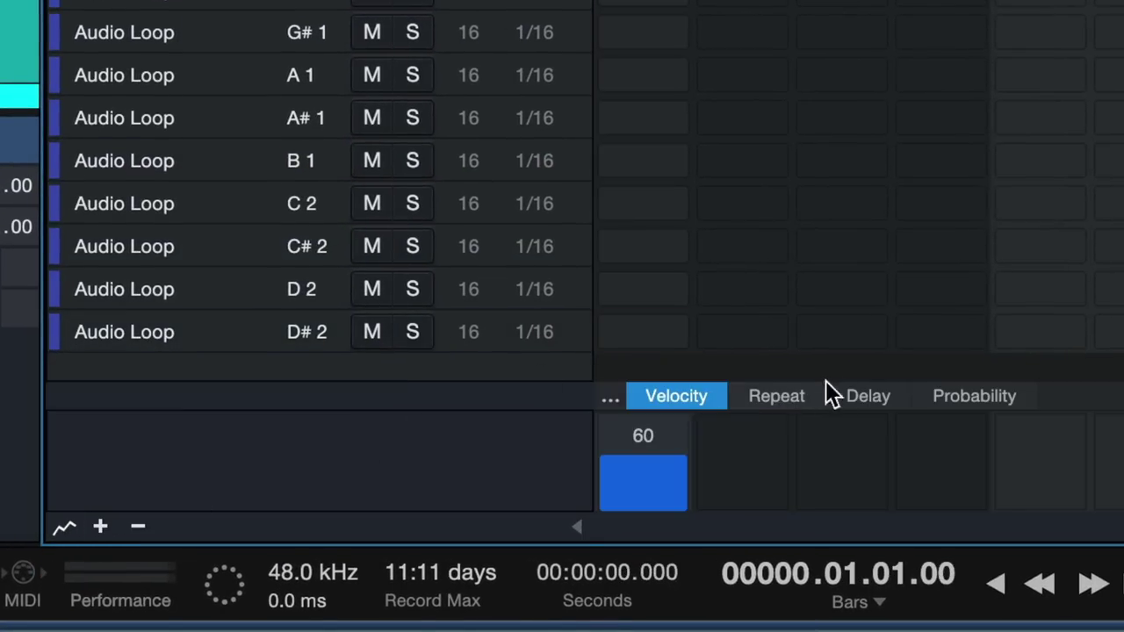
click(974, 396)
click(673, 462)
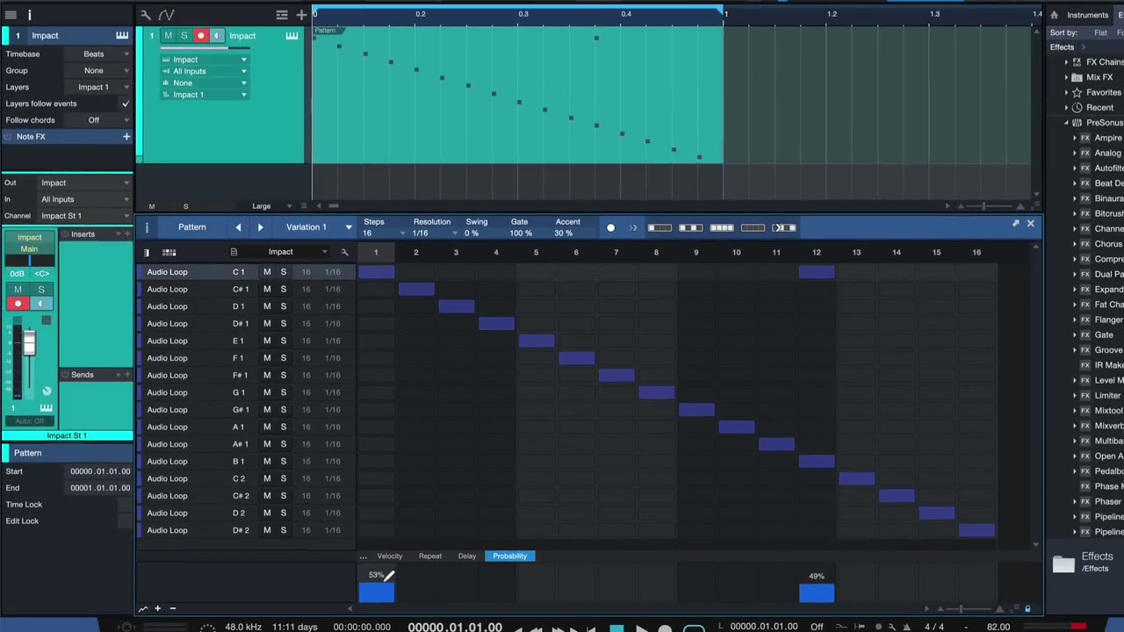
key(shift)
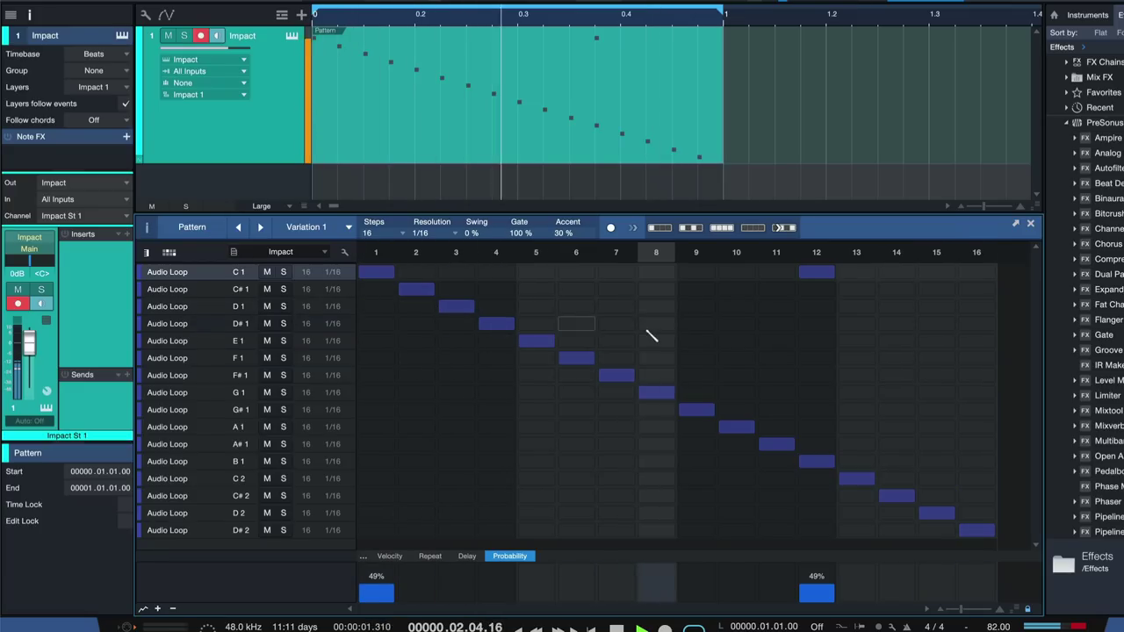
Add D1, D#1, A1 and G#1 hits, remove F#1, A#1 and C2 hits, and add G#1 on step 15
click(553, 305)
click(696, 323)
click(696, 427)
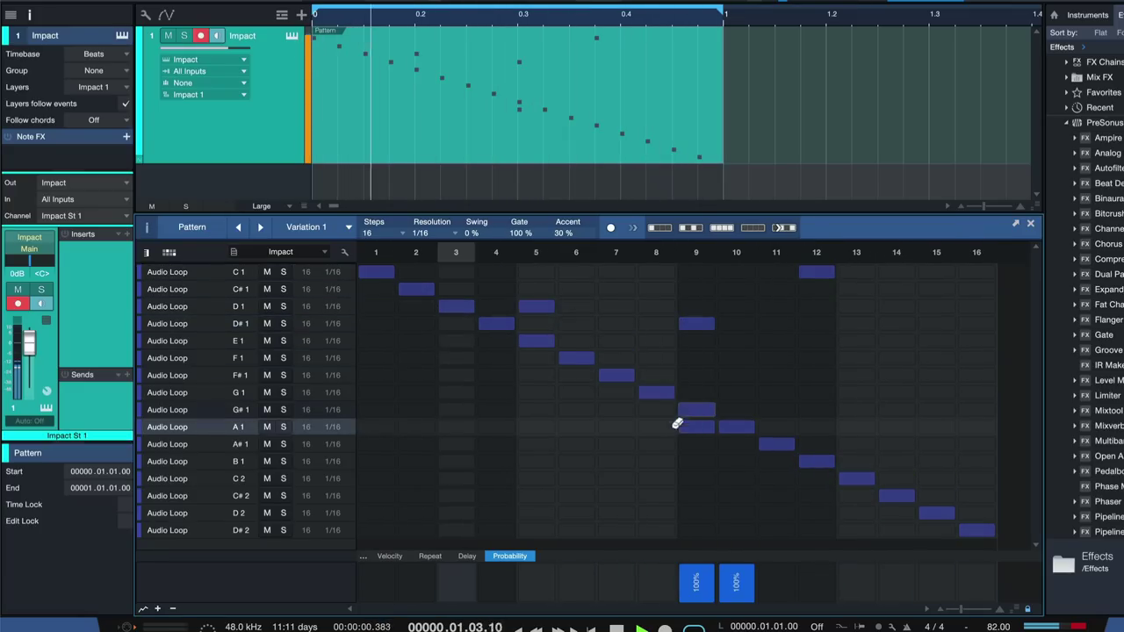
click(619, 409)
click(619, 375)
click(776, 443)
click(856, 478)
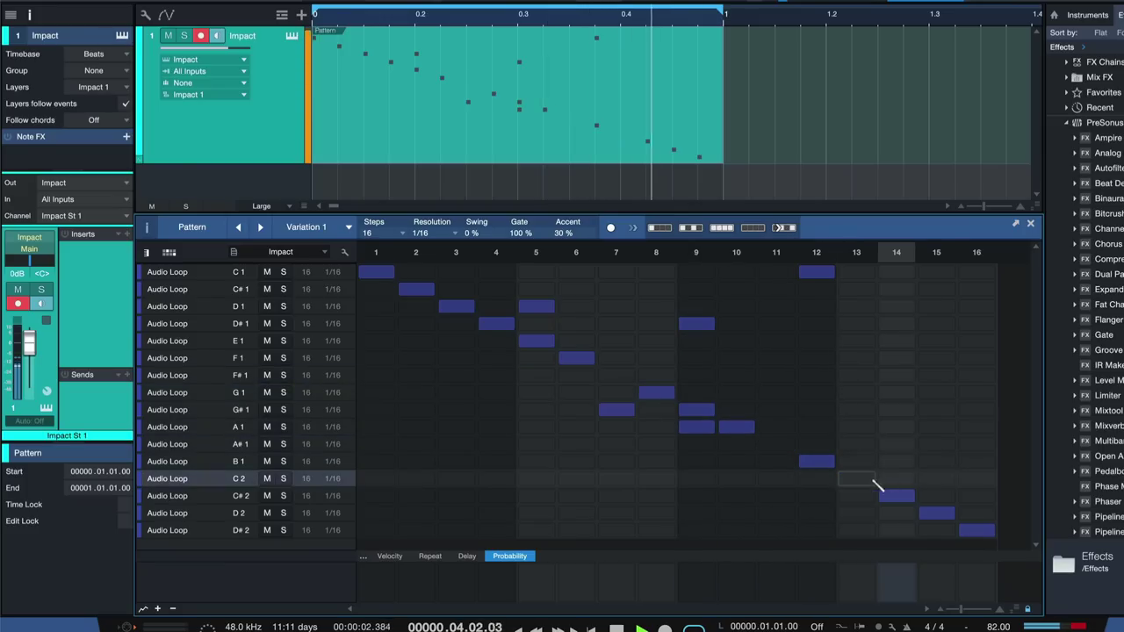
click(936, 410)
Add D#1 on 15, F1 on 4, G#1 on 3, G1 on 9, and restore the F#1, A#1 and C2 hits
click(936, 323)
click(497, 323)
click(496, 358)
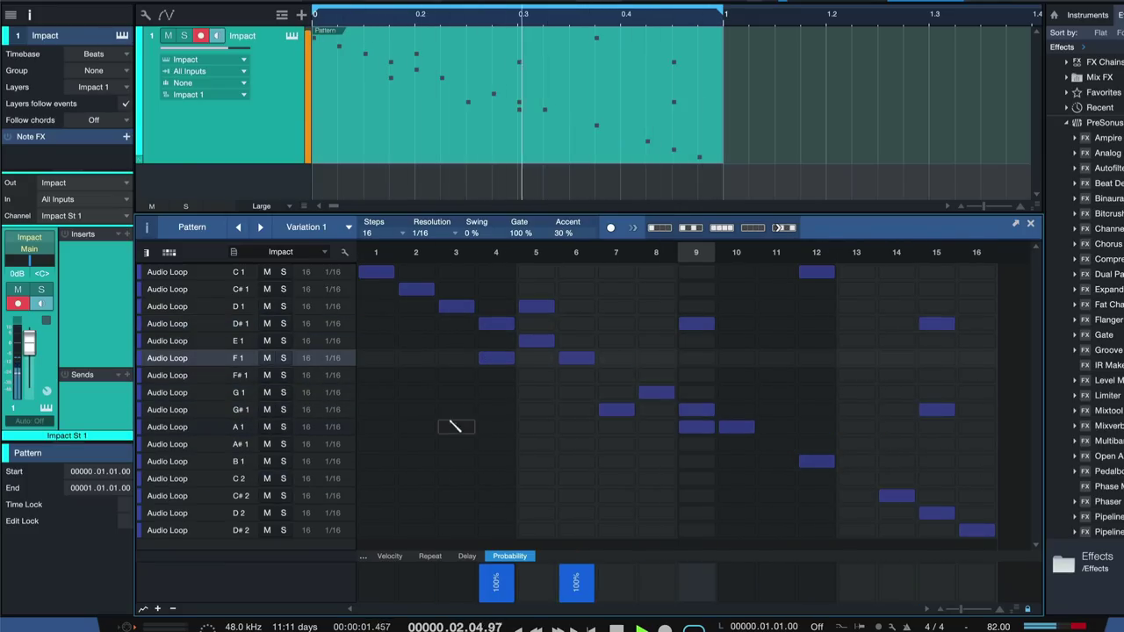
click(456, 409)
click(696, 393)
click(629, 375)
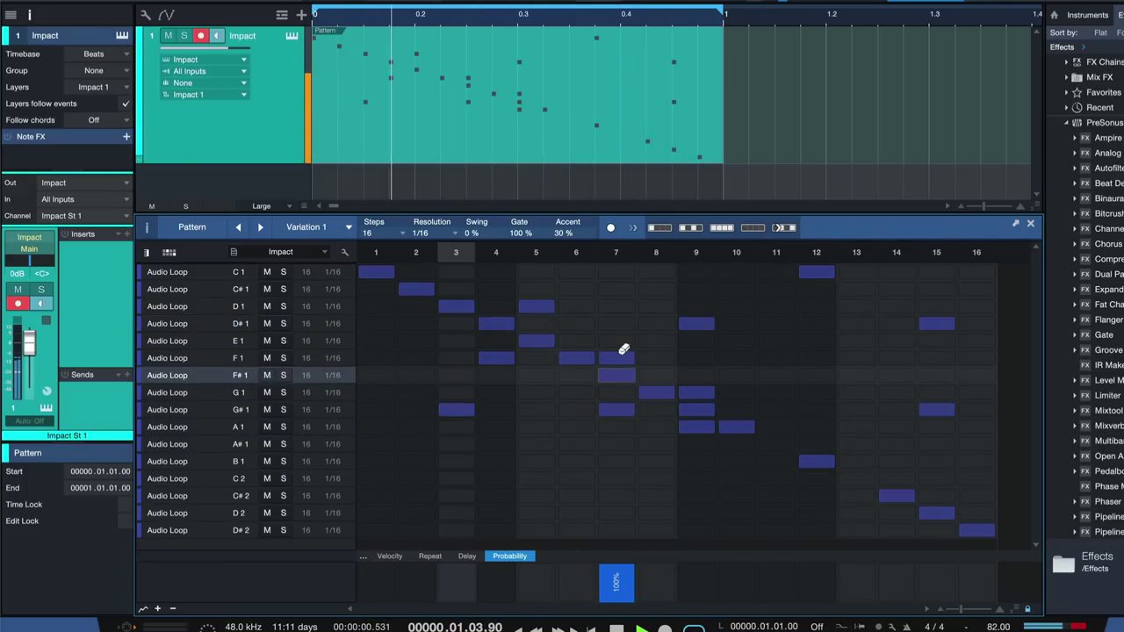
click(776, 444)
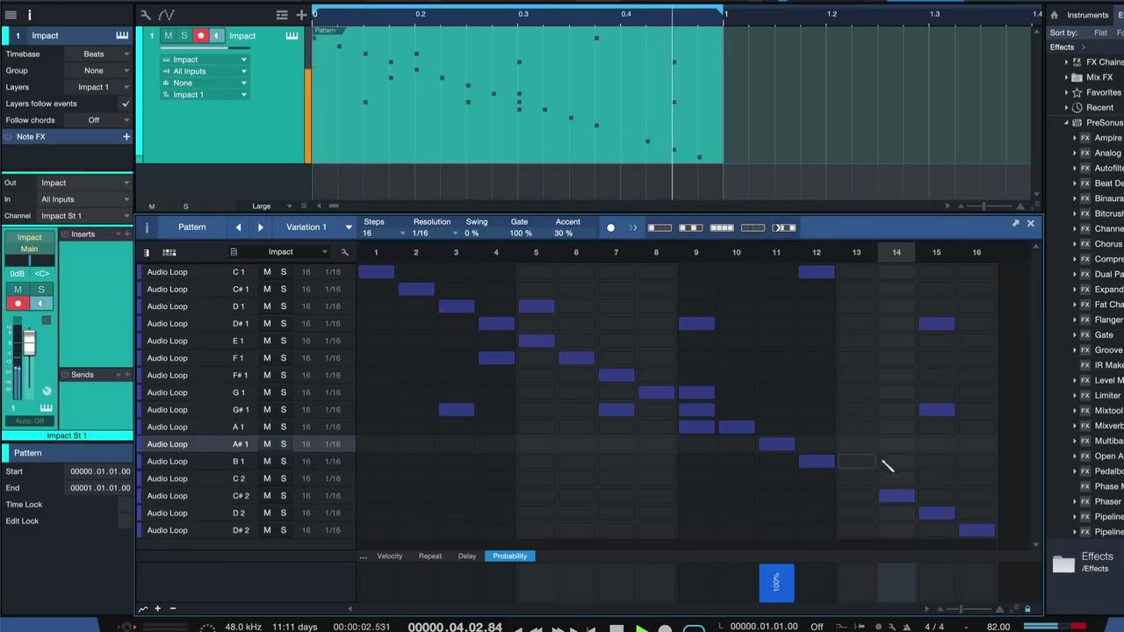
click(857, 479)
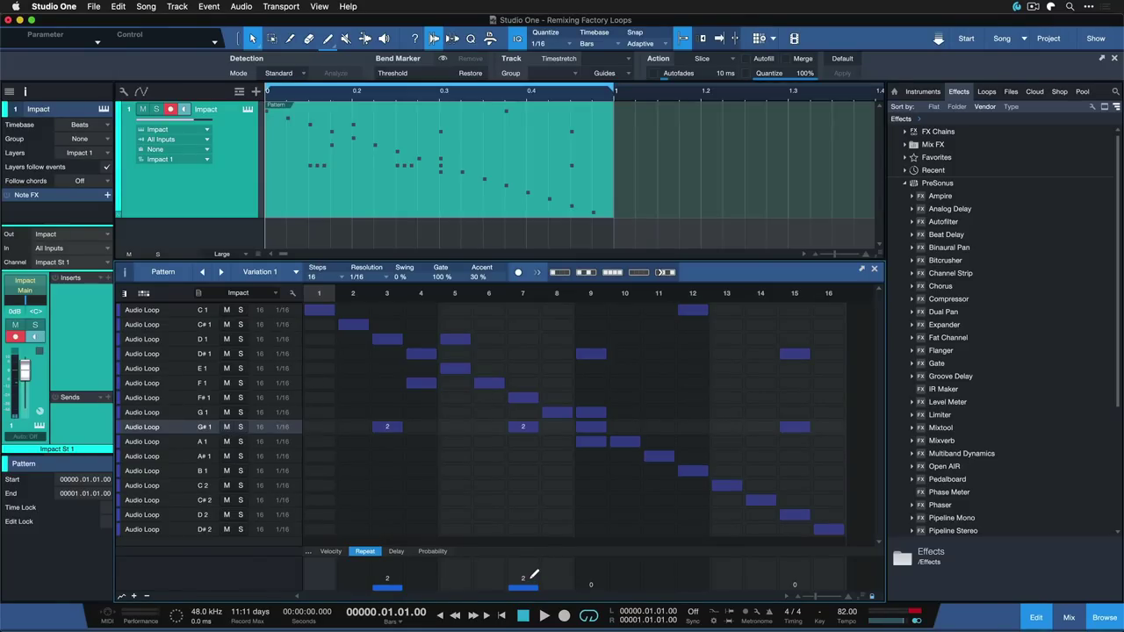
During playback, give G#1 step 9 two repeats and G#1 step 15 five repeats
key(space)
click(591, 579)
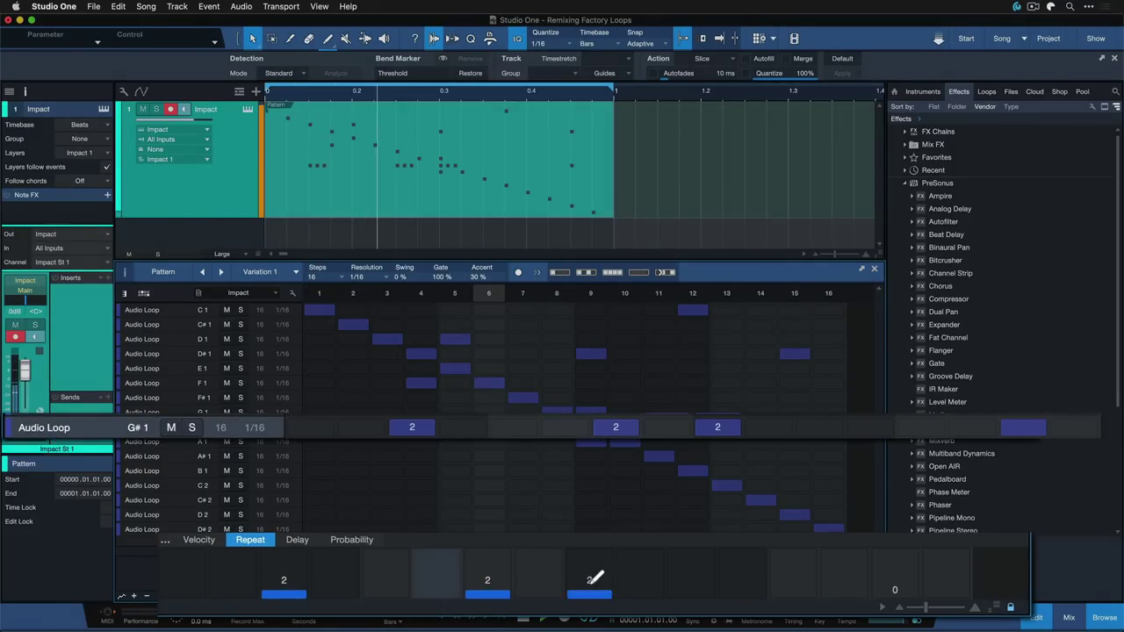
click(595, 575)
click(895, 575)
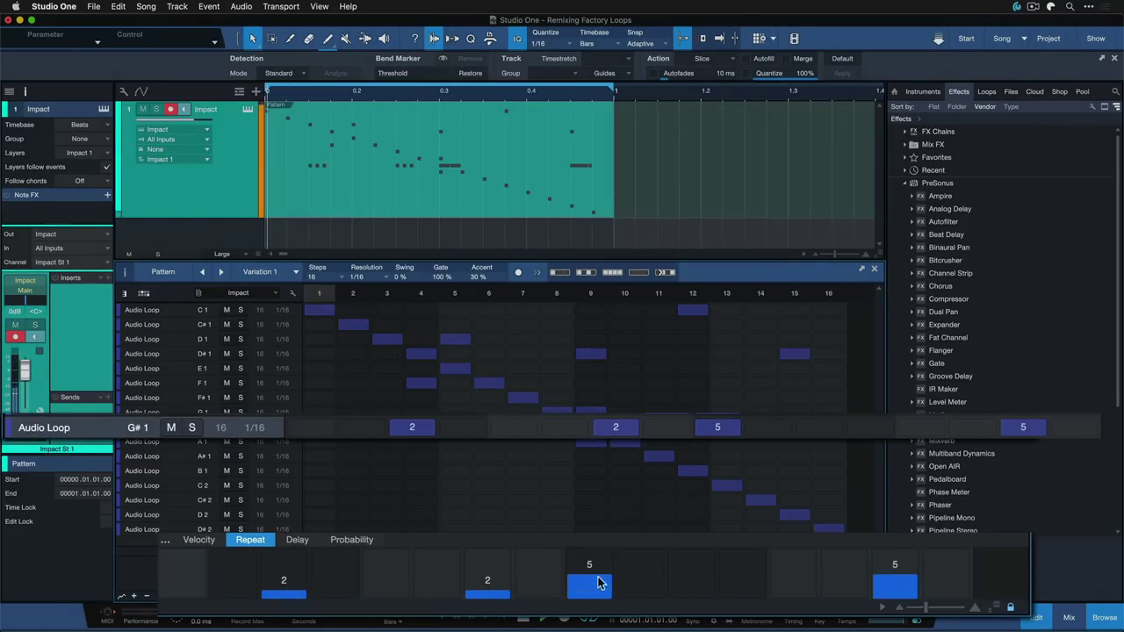
click(590, 593)
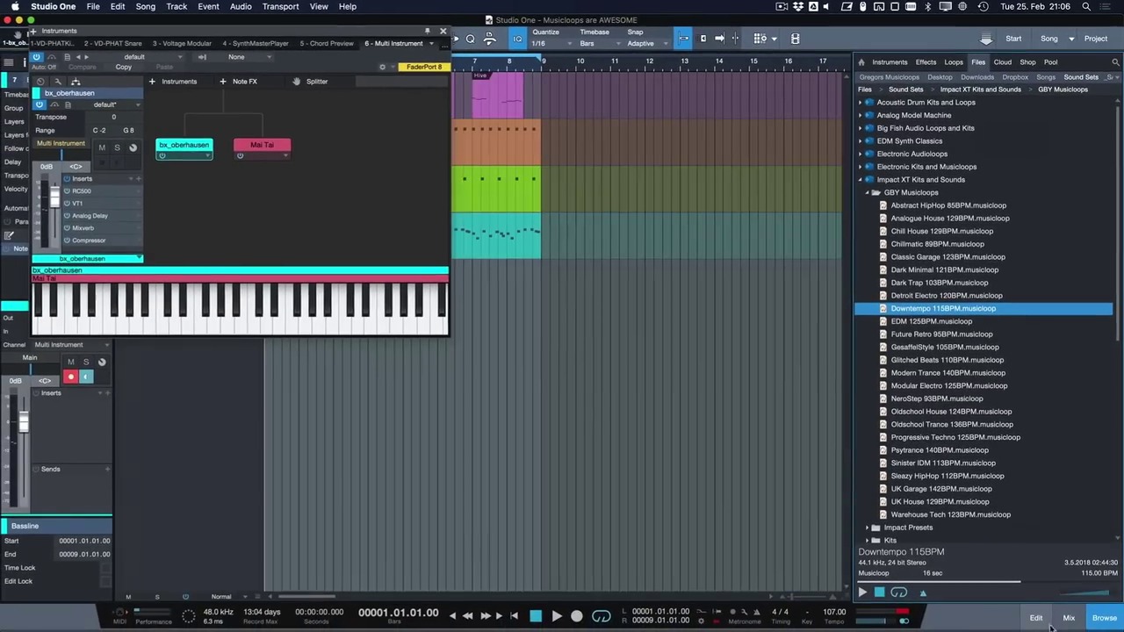
Drop Downtempo 115BPM.musicloop in as an Impact track and open the Bassline track's Multi Instrument
drag(929, 309, 611, 302)
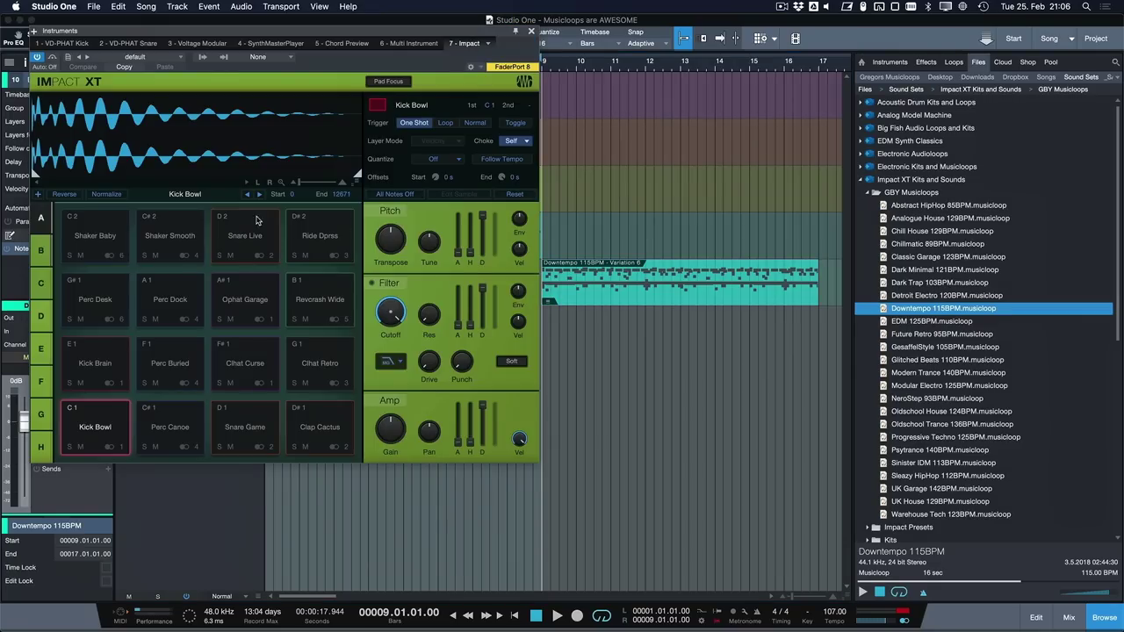
click(197, 258)
click(207, 258)
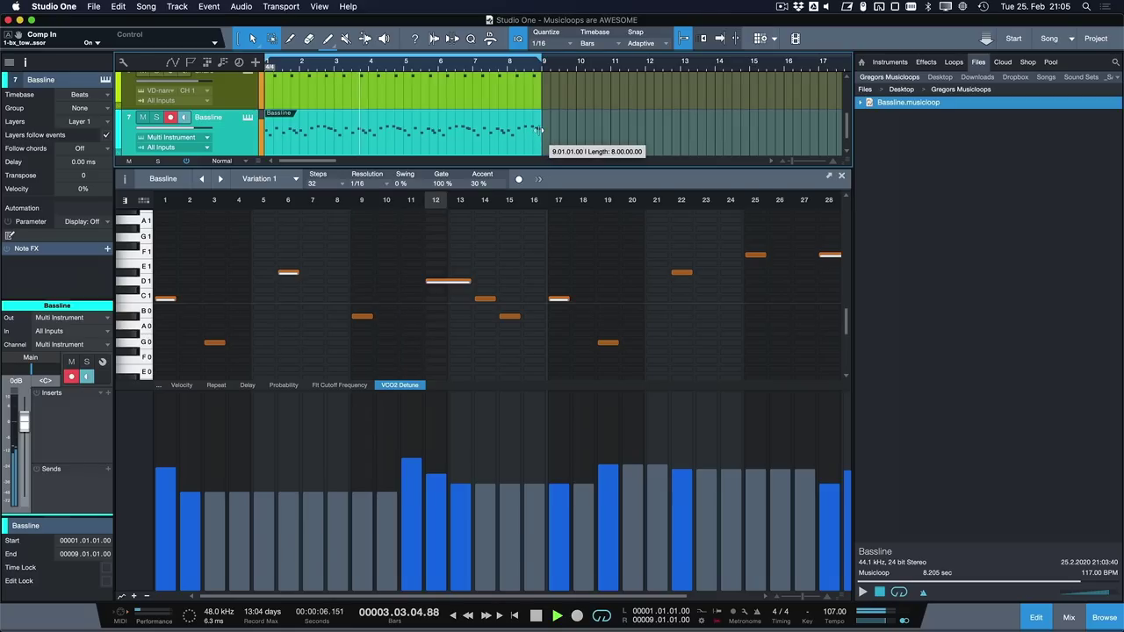
click(247, 121)
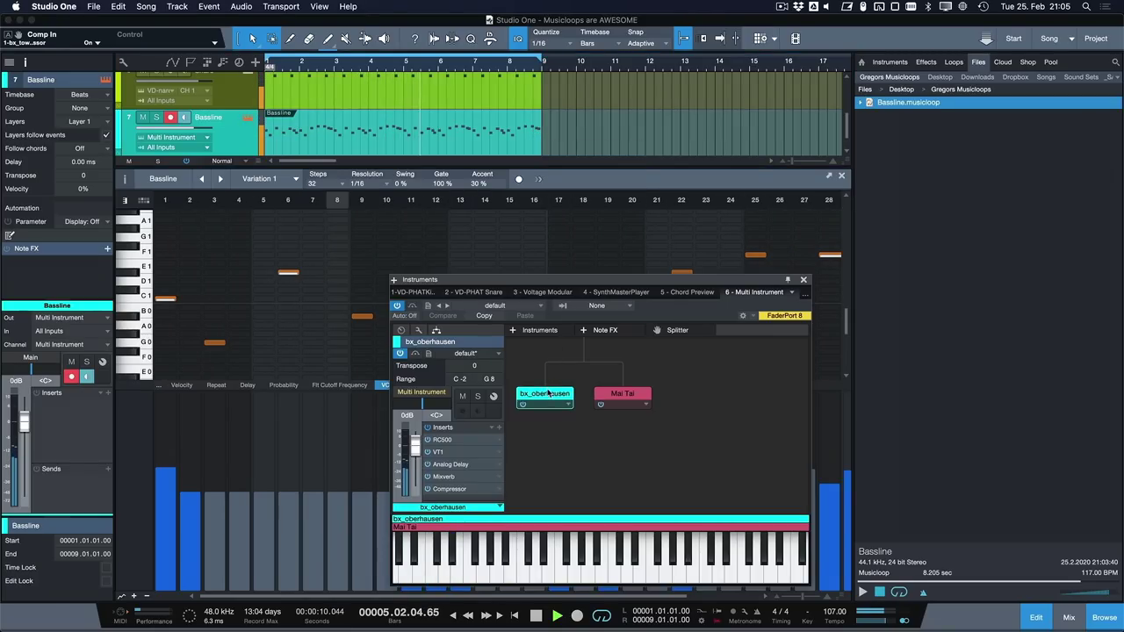